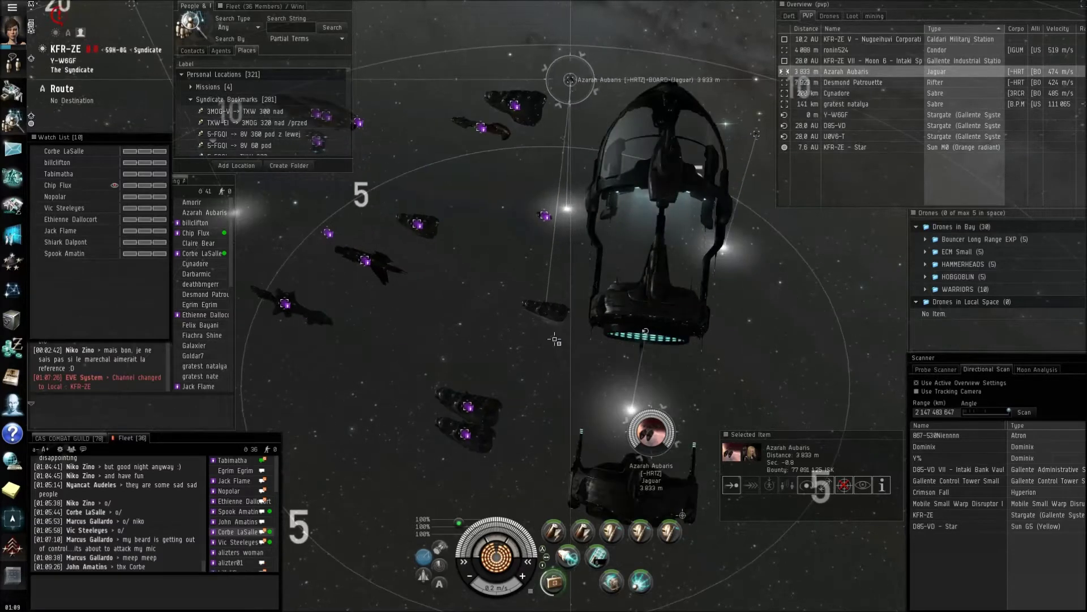
# Step: Run a directional scan, then jump from KFR-ZE through the Y-W6GF stargate
pyautogui.click(1025, 414)
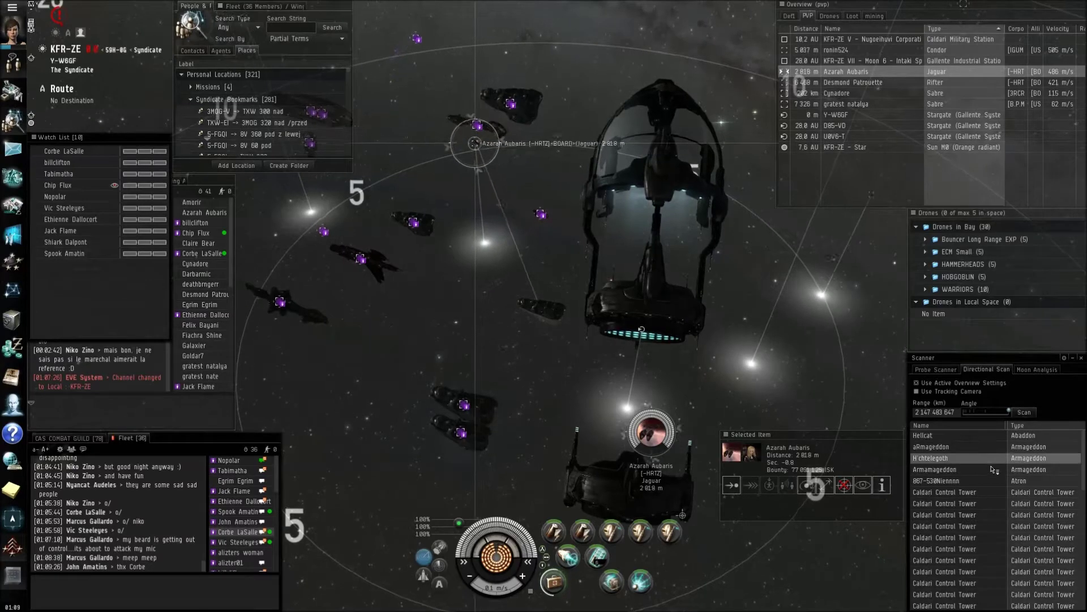
pyautogui.scroll(-3, 995, 480)
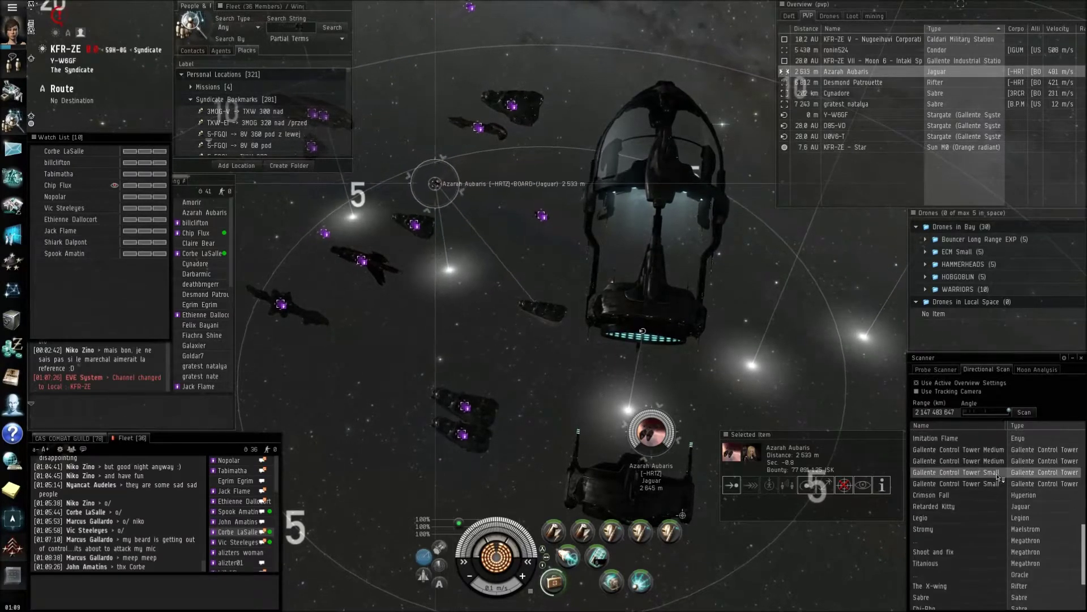
pyautogui.scroll(-3, 999, 480)
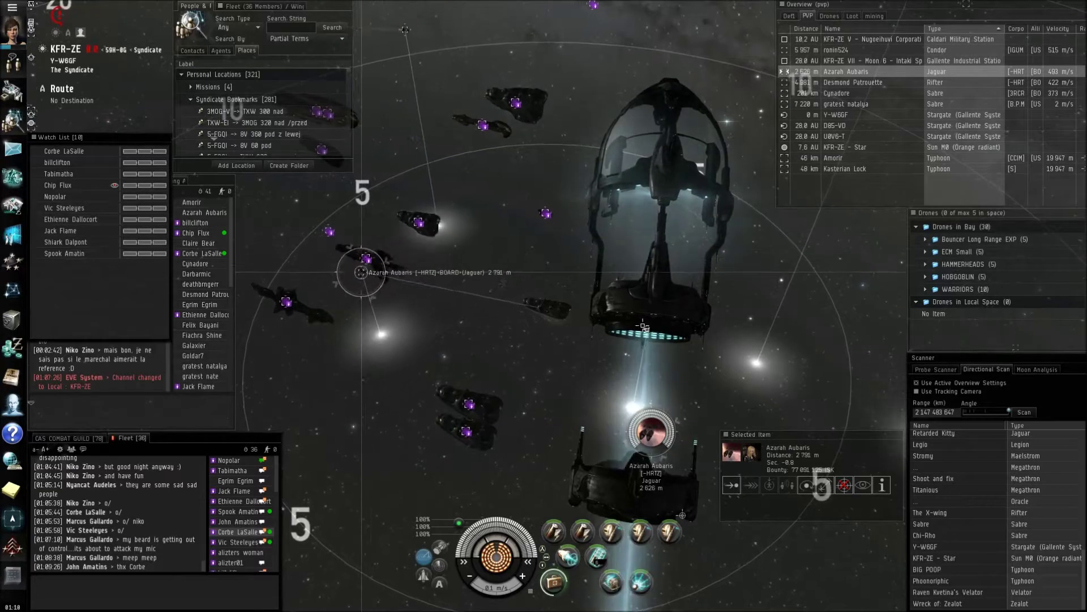
pyautogui.click(647, 329)
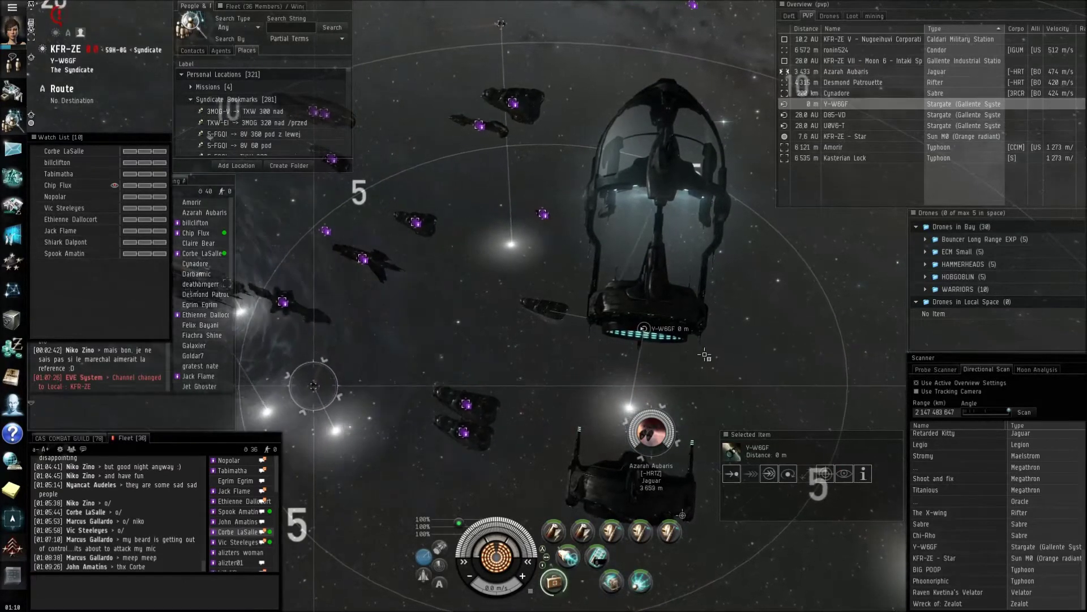
pyautogui.scroll(-5, 724, 349)
pyautogui.scroll(2, 713, 332)
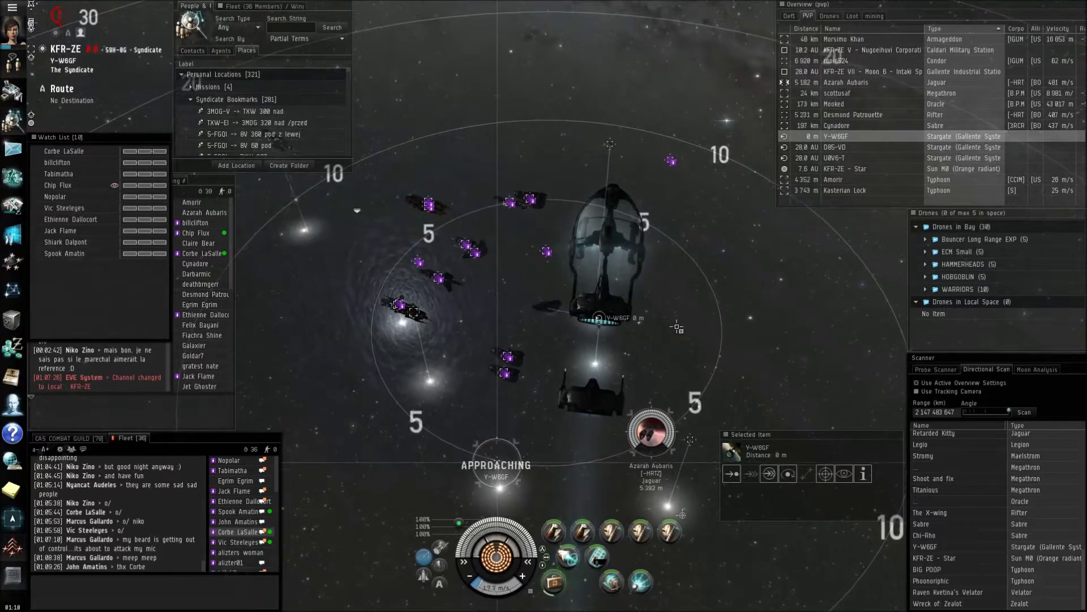
pyautogui.scroll(3, 715, 321)
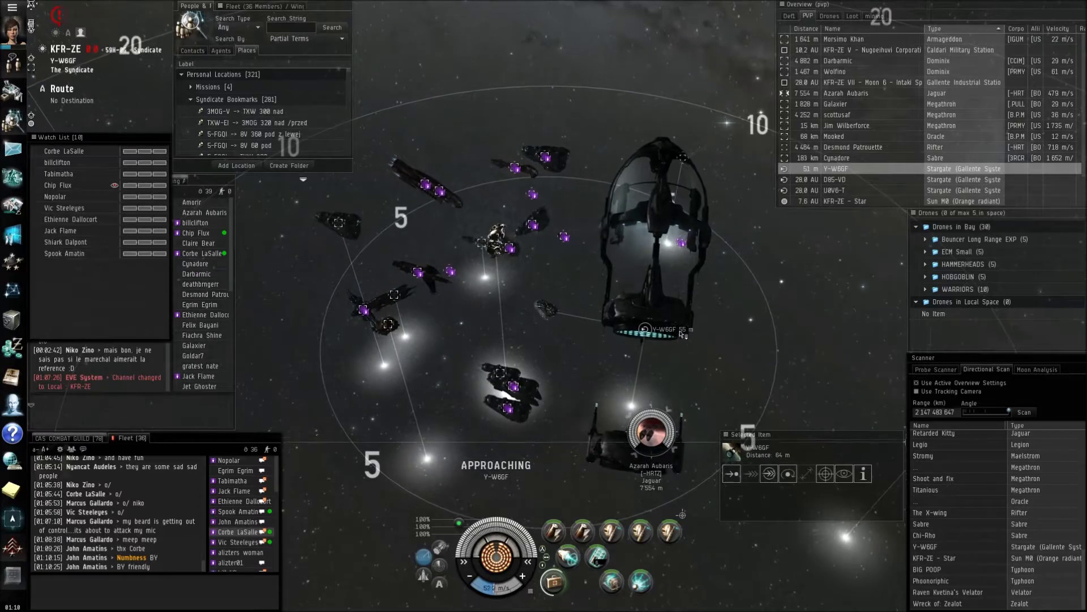
pyautogui.rightClick(661, 435)
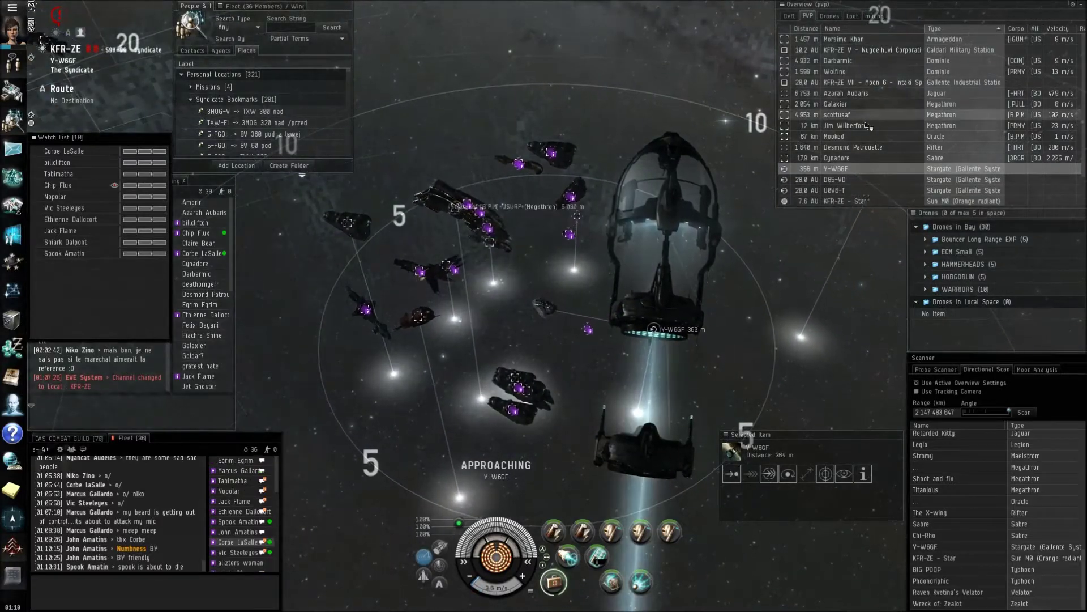
pyautogui.scroll(-1, 868, 127)
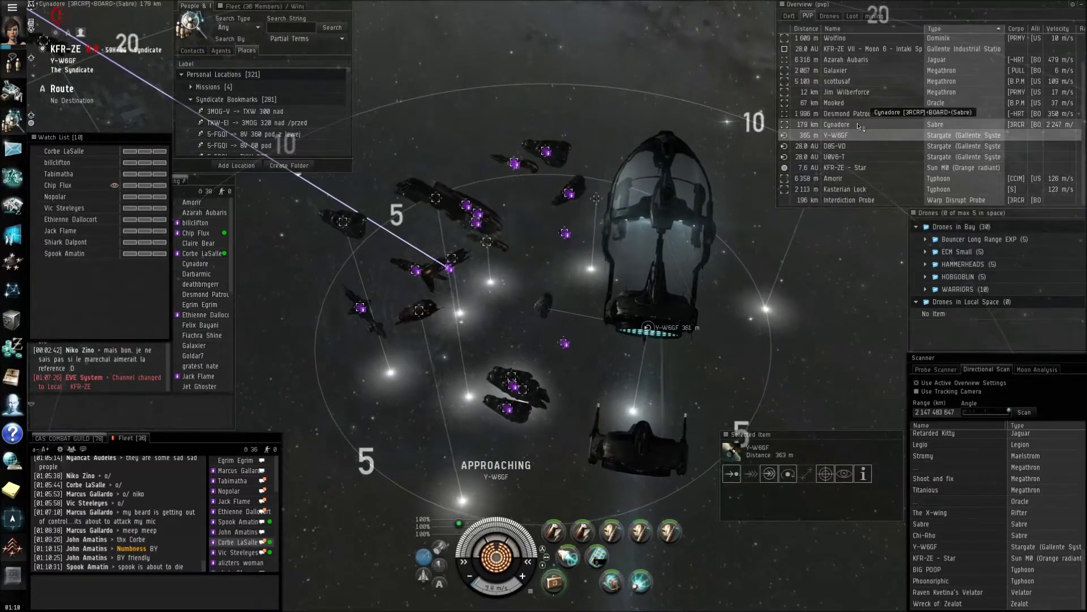
pyautogui.scroll(1, 860, 135)
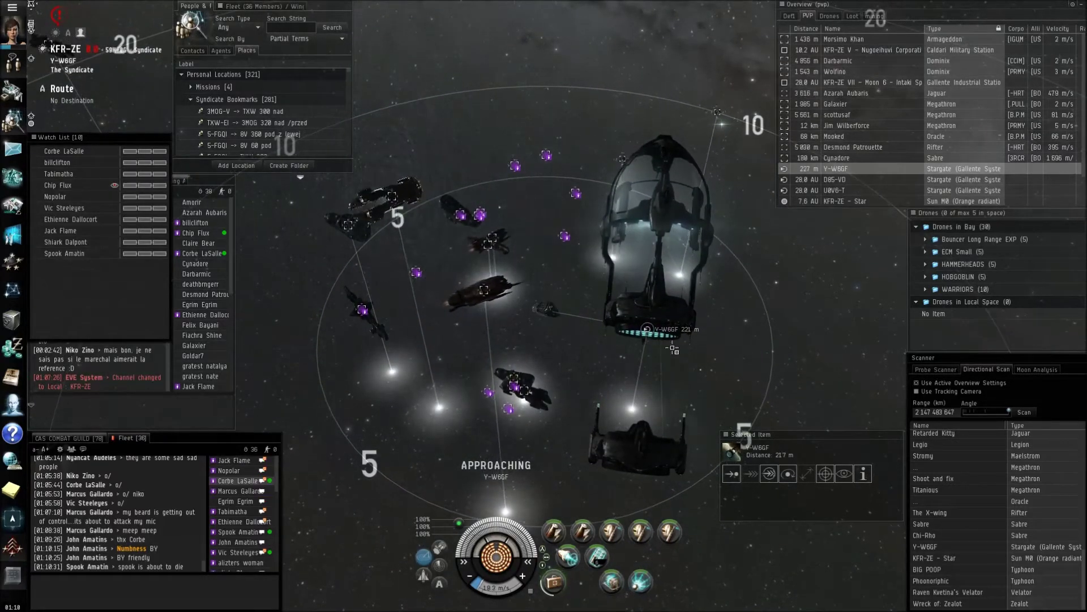
pyautogui.click(768, 475)
# Step: Swing the camera around the ship in Y-W6GF and try to lock ronin524's Condor
pyautogui.moveTo(748, 416); pyautogui.dragTo(707, 352)
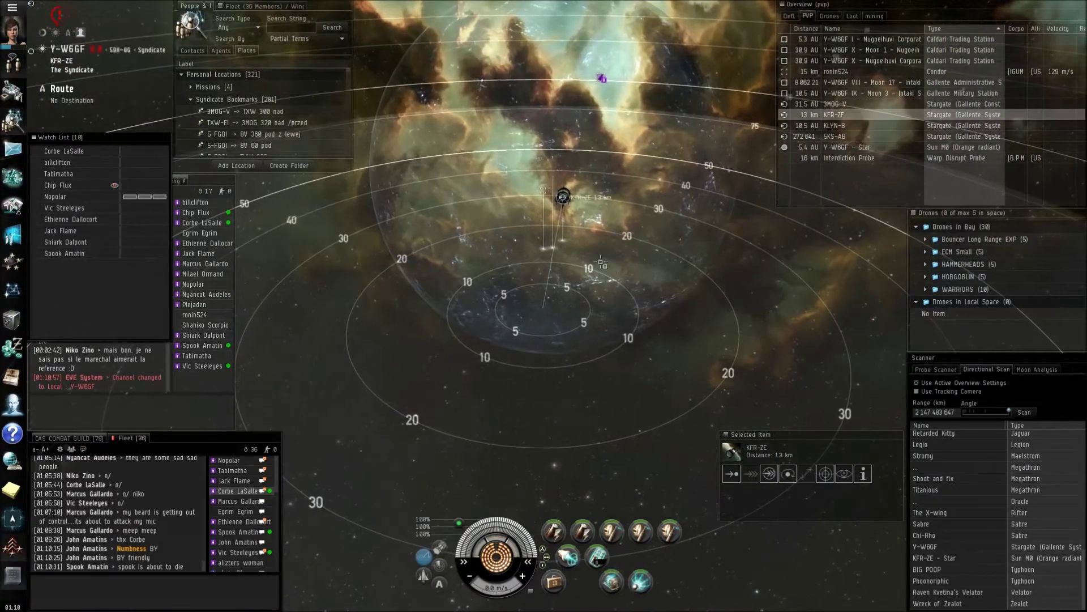
pyautogui.moveTo(602, 264); pyautogui.dragTo(676, 287)
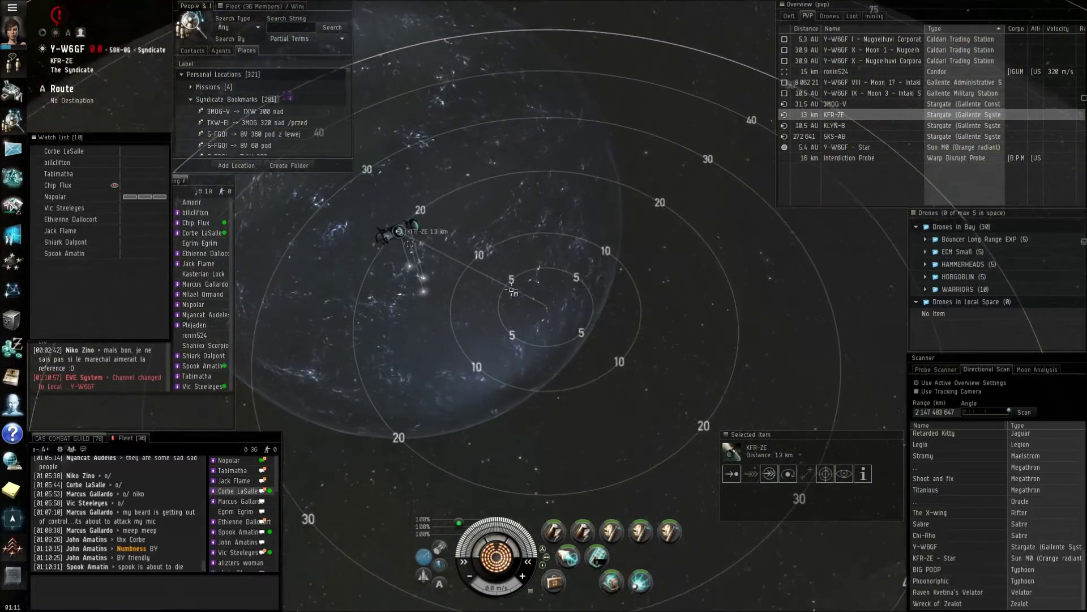
pyautogui.moveTo(544, 323); pyautogui.dragTo(601, 290)
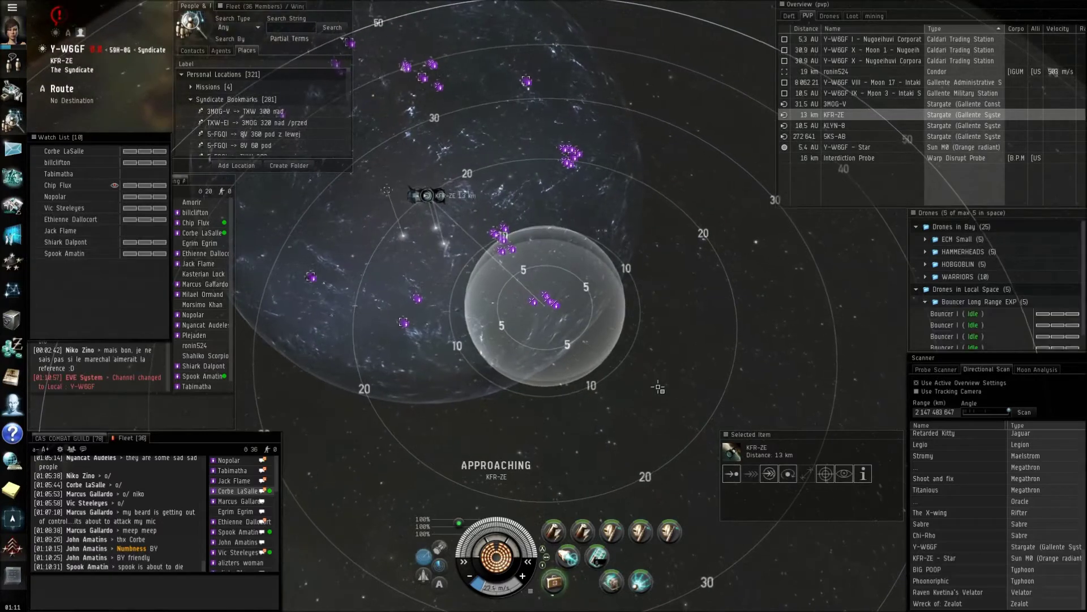
pyautogui.keyDown('ctrl'); pyautogui.click(389, 183); pyautogui.keyUp('ctrl')
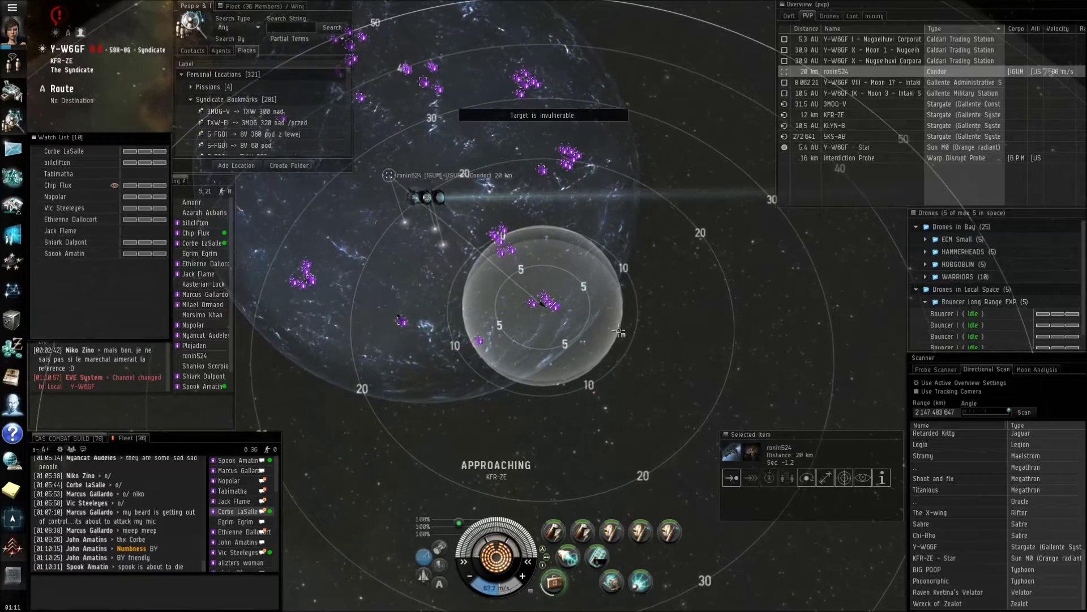
pyautogui.scroll(3, 621, 333)
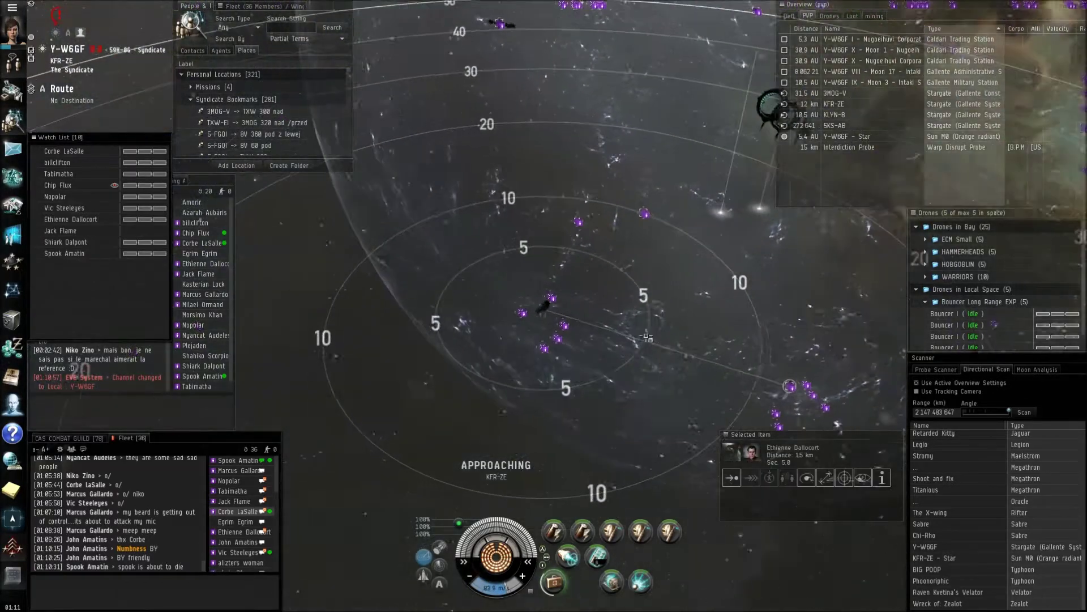
# Step: Tilt the view top-down, select a deployed Bouncer I drone and approach it
pyautogui.moveTo(593, 301); pyautogui.dragTo(531, 154)
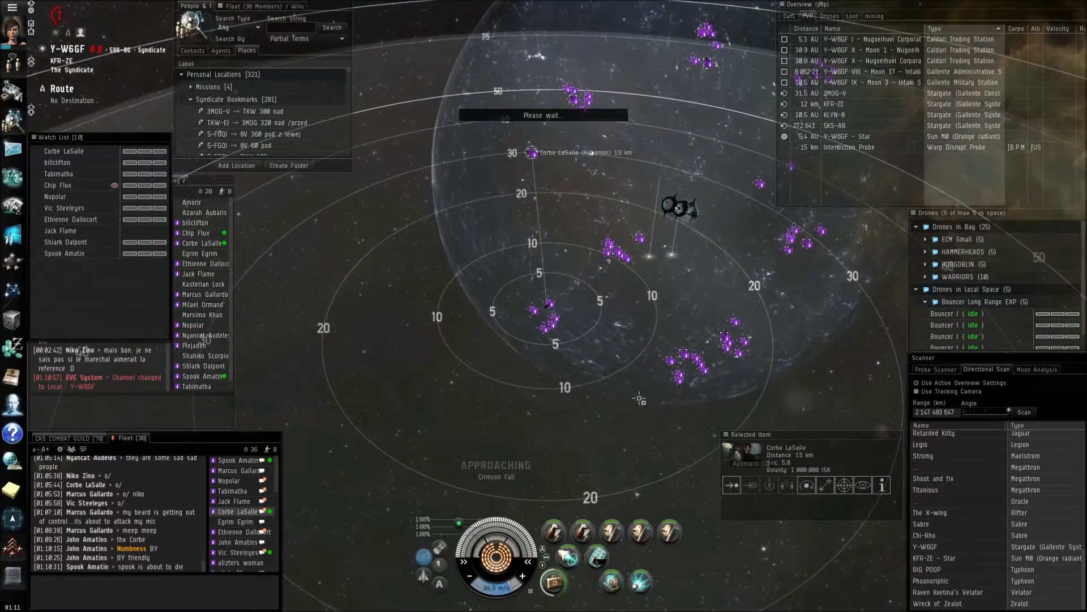
pyautogui.scroll(3, 646, 401)
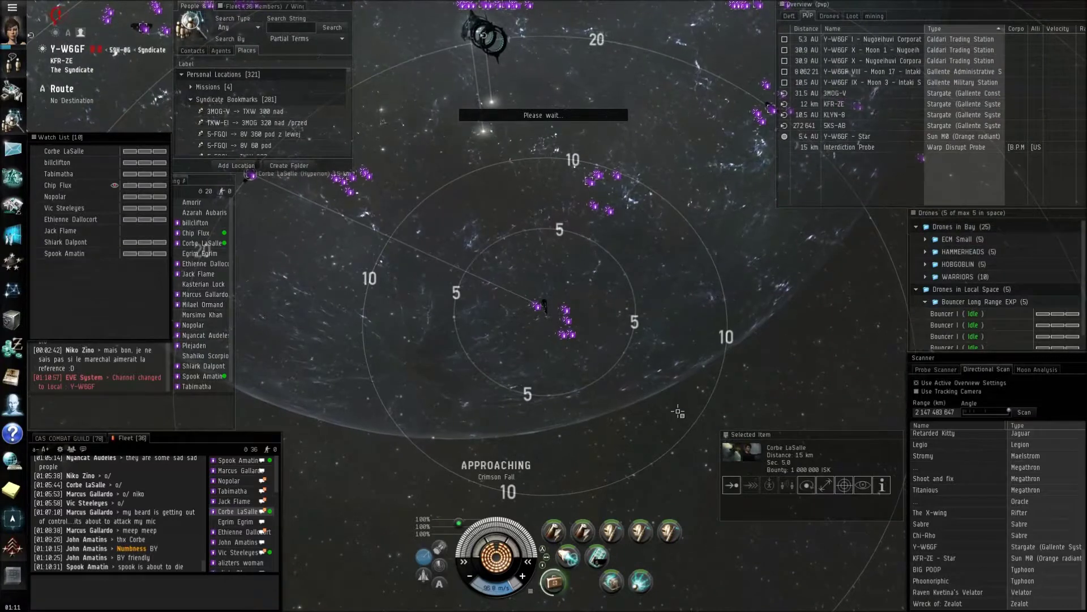
pyautogui.scroll(2, 667, 400)
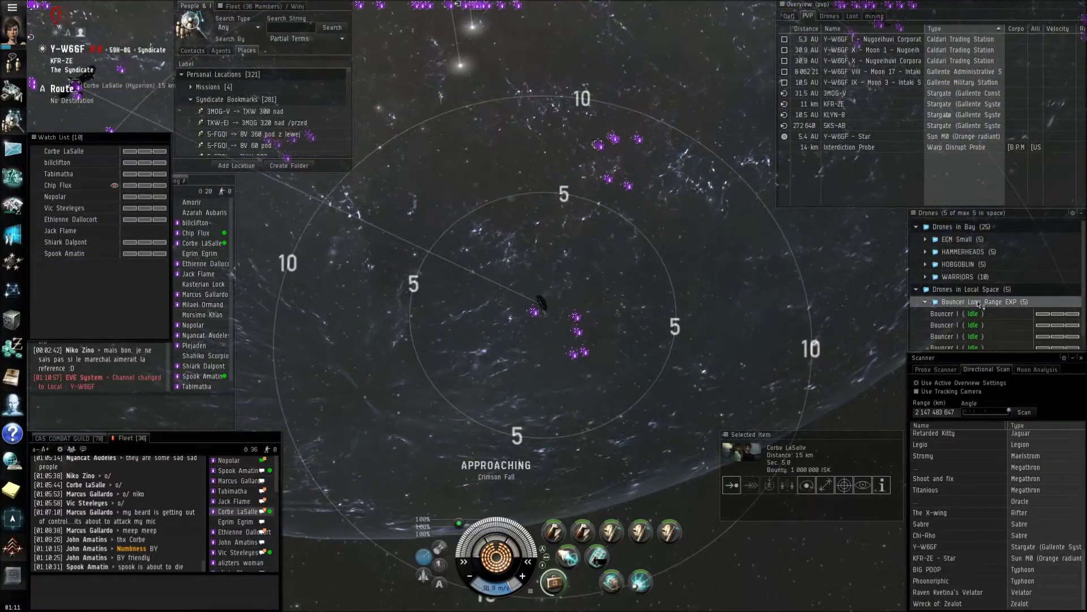
pyautogui.rightClick(977, 324)
pyautogui.click(1020, 326)
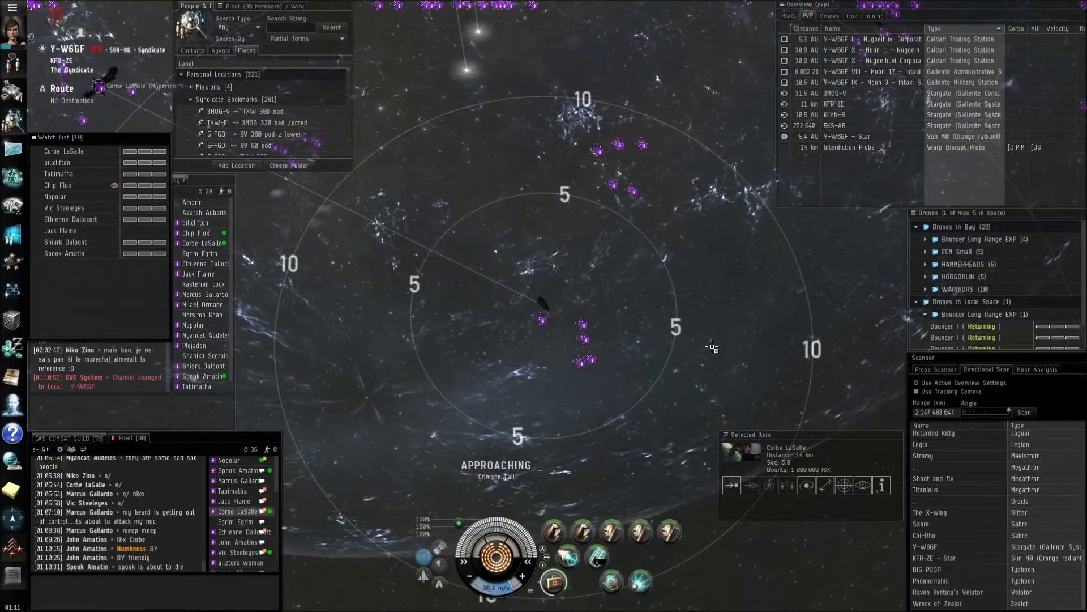
pyautogui.click(977, 326)
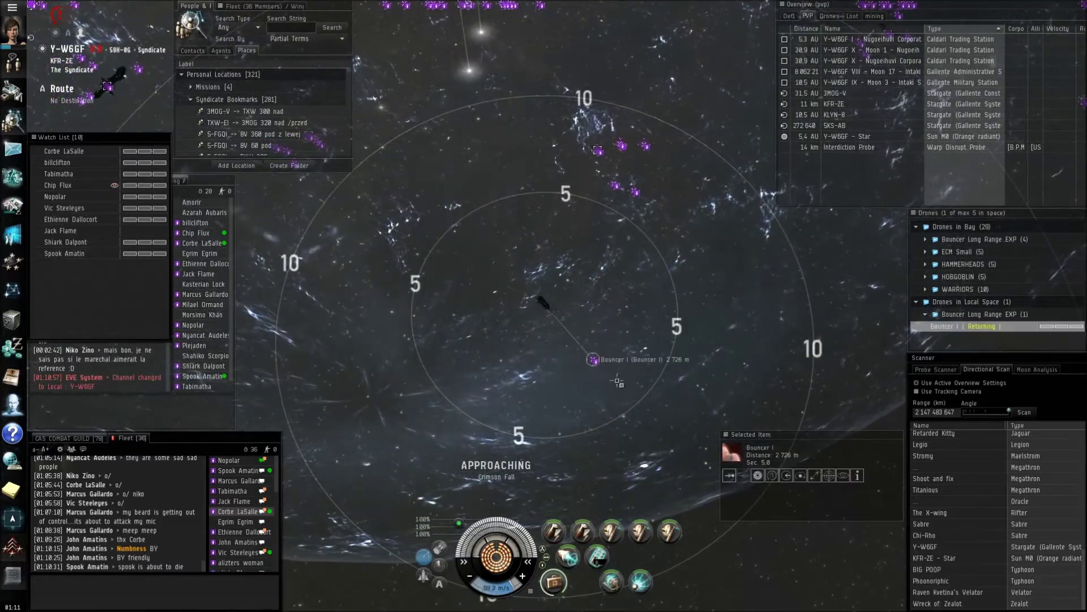
pyautogui.click(730, 476)
pyautogui.scroll(-5, 637, 441)
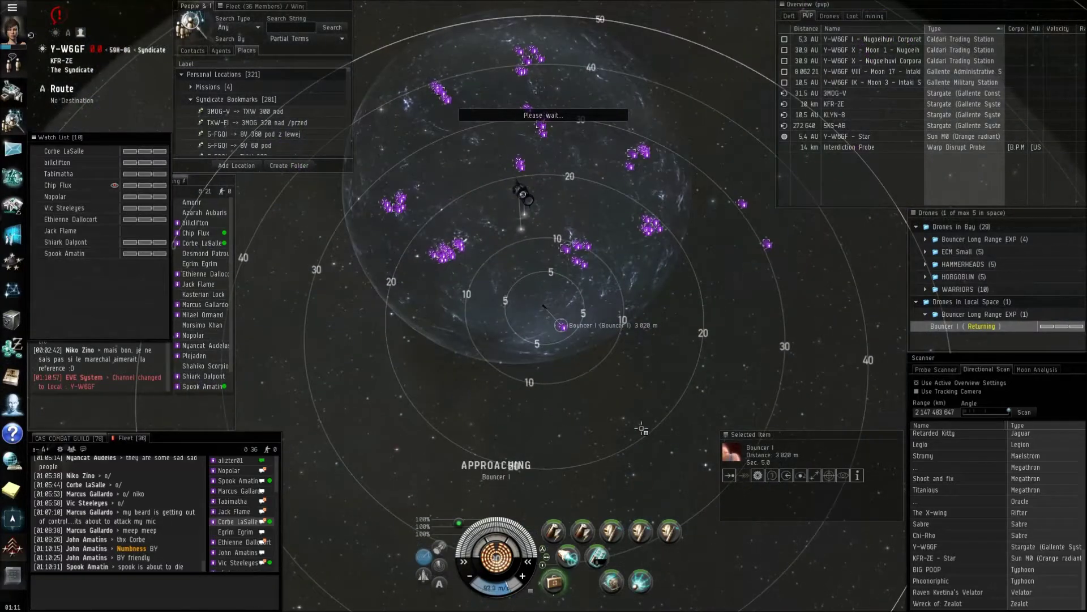
pyautogui.scroll(3, 644, 430)
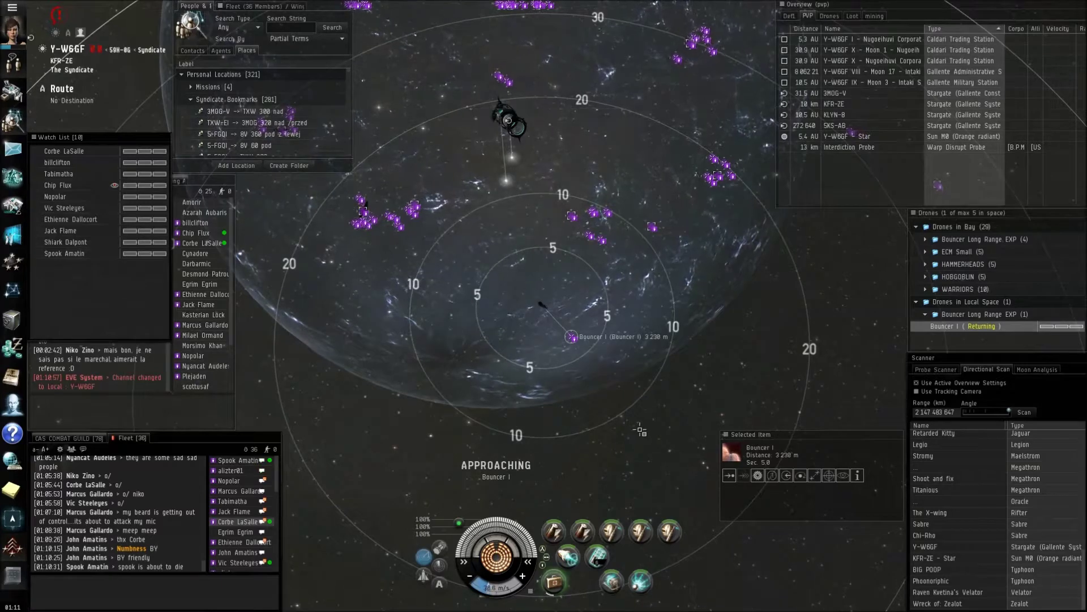
pyautogui.scroll(2, 641, 430)
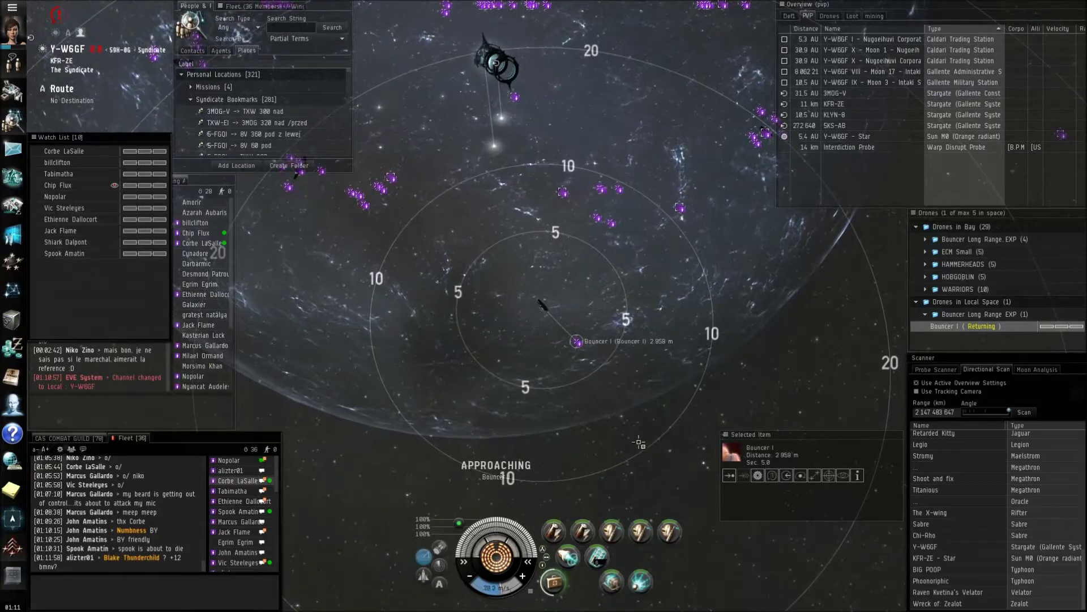
# Step: Scoop the Bouncer drone group into the drone bay and resume approaching Crimson Fall
pyautogui.rightClick(993, 316)
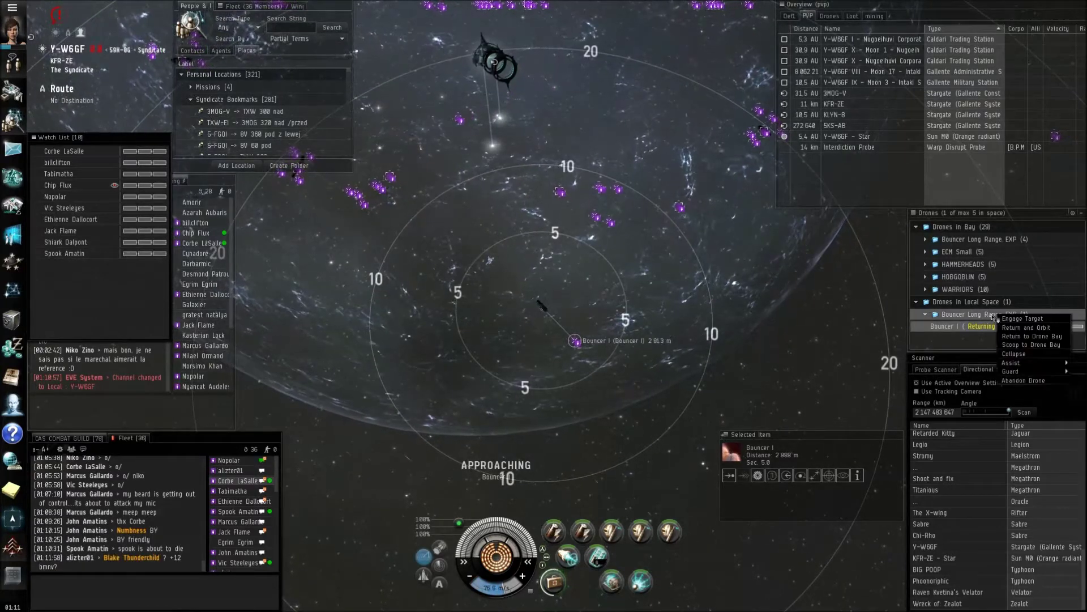
pyautogui.click(819, 348)
pyautogui.scroll(-2, 442, 384)
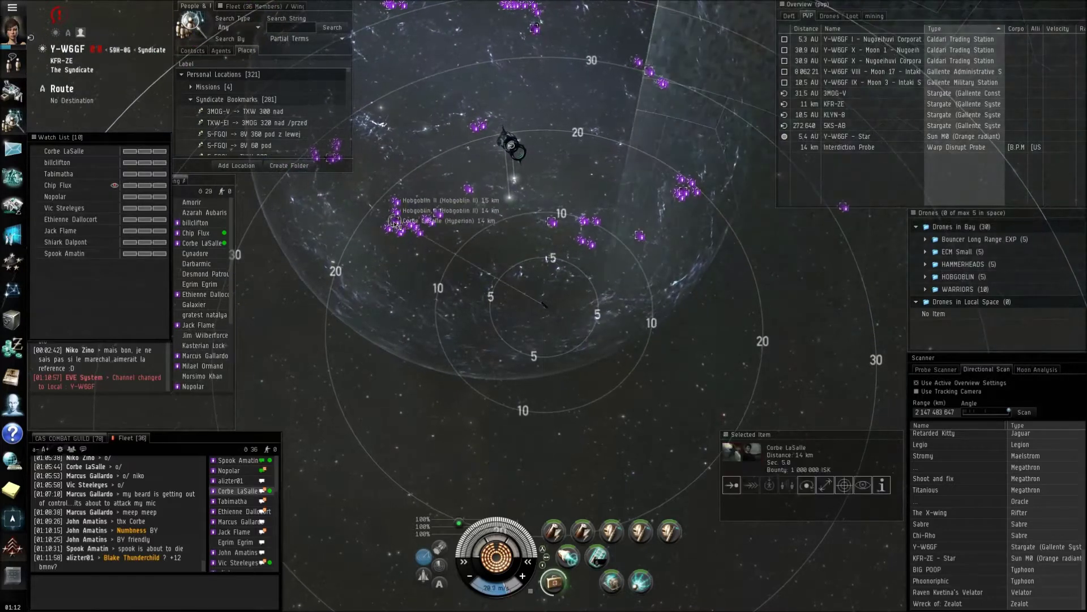
pyautogui.click(732, 486)
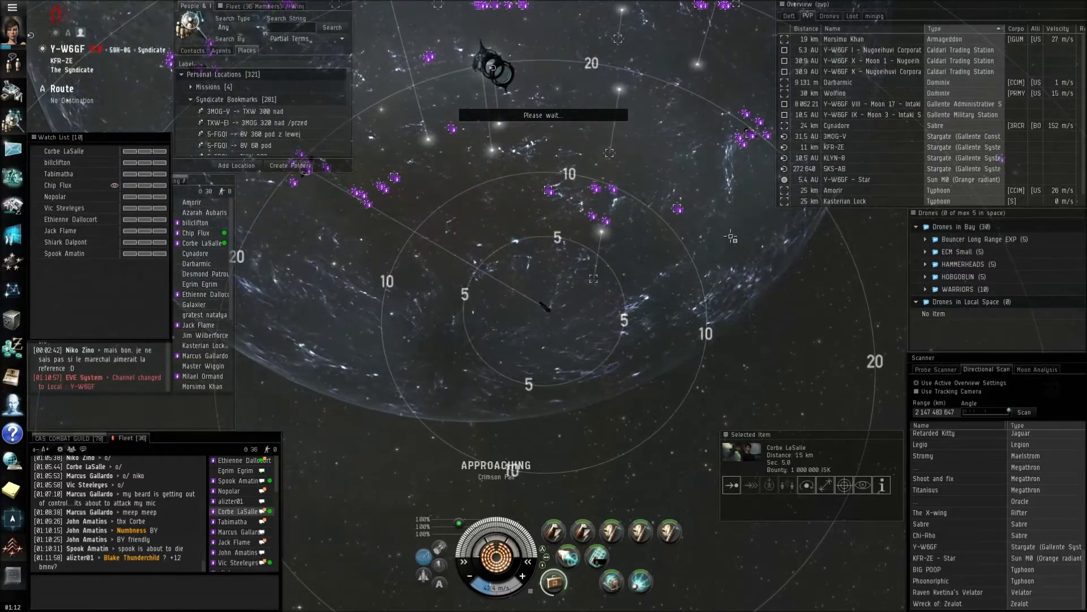
pyautogui.scroll(3, 688, 303)
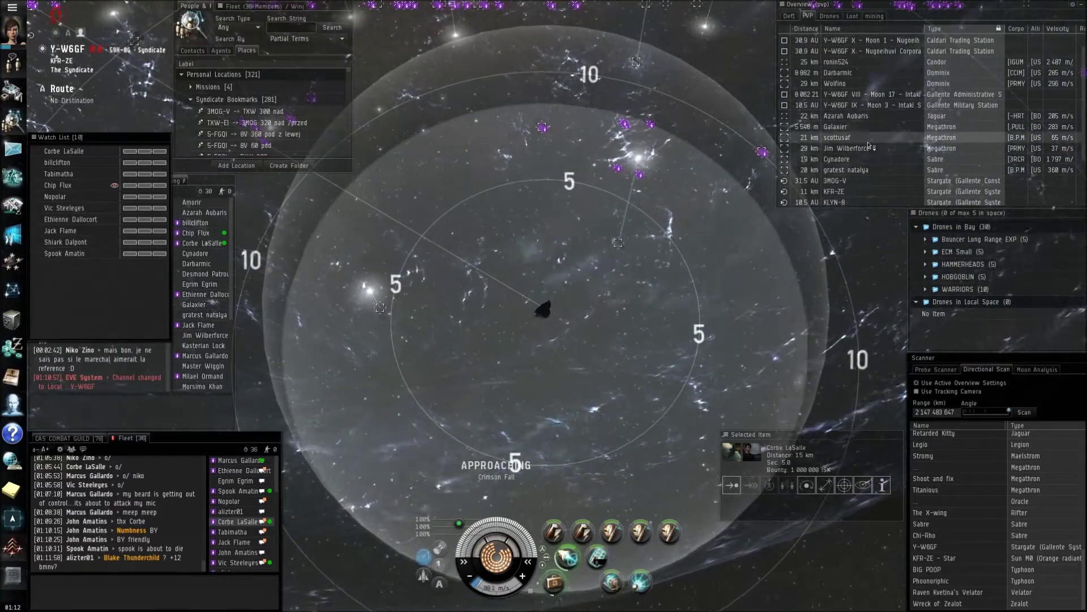
pyautogui.scroll(-2, 865, 153)
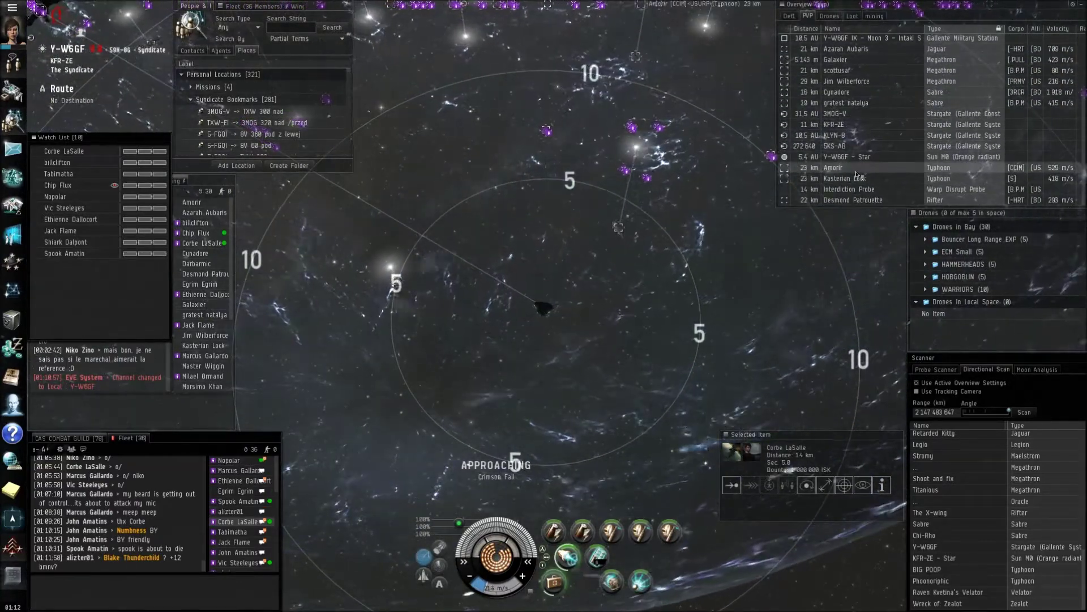
# Step: Select Amorir's Typhoon, send the drones onto Phoonoriphic, and select Galaxier's Megathron
pyautogui.click(854, 169)
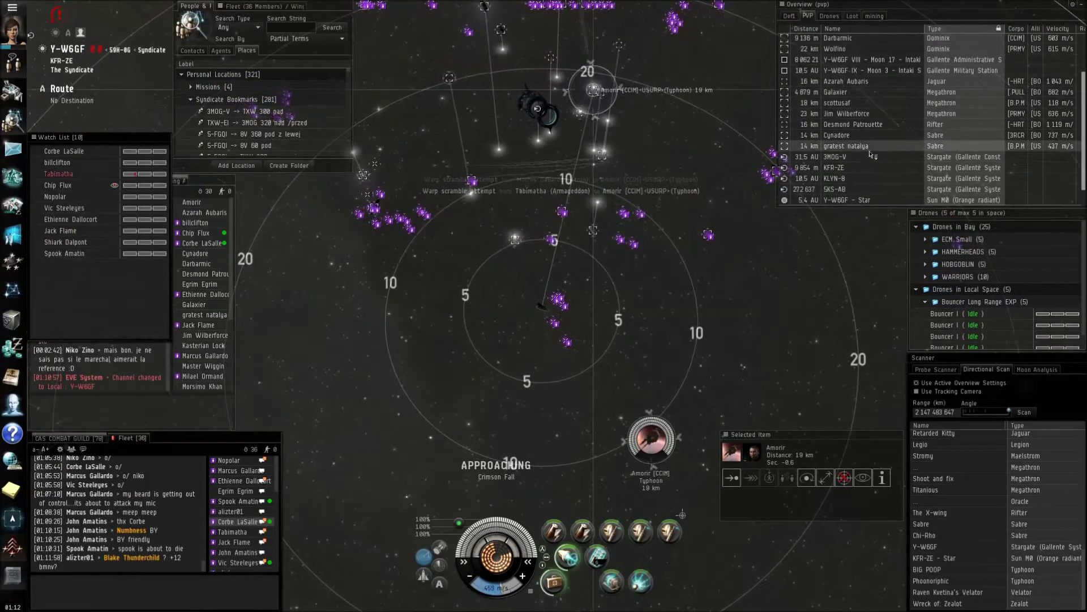
pyautogui.press('f')
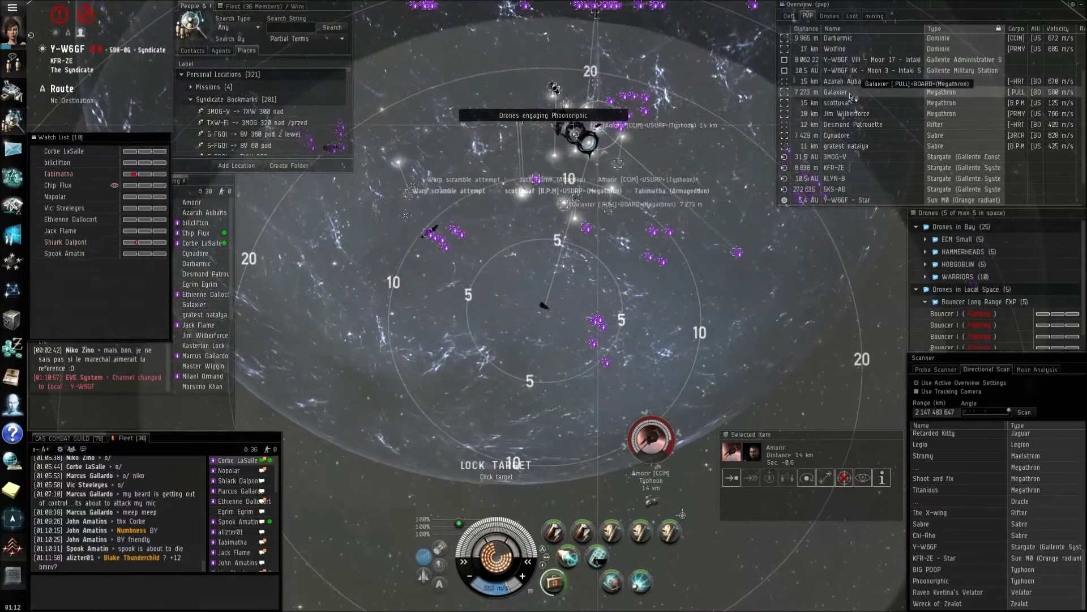
pyautogui.click(849, 93)
# Step: Select scottusaf's Megathron, check Tabimatha's character info, then reselect Galaxier's Megathron
pyautogui.click(849, 104)
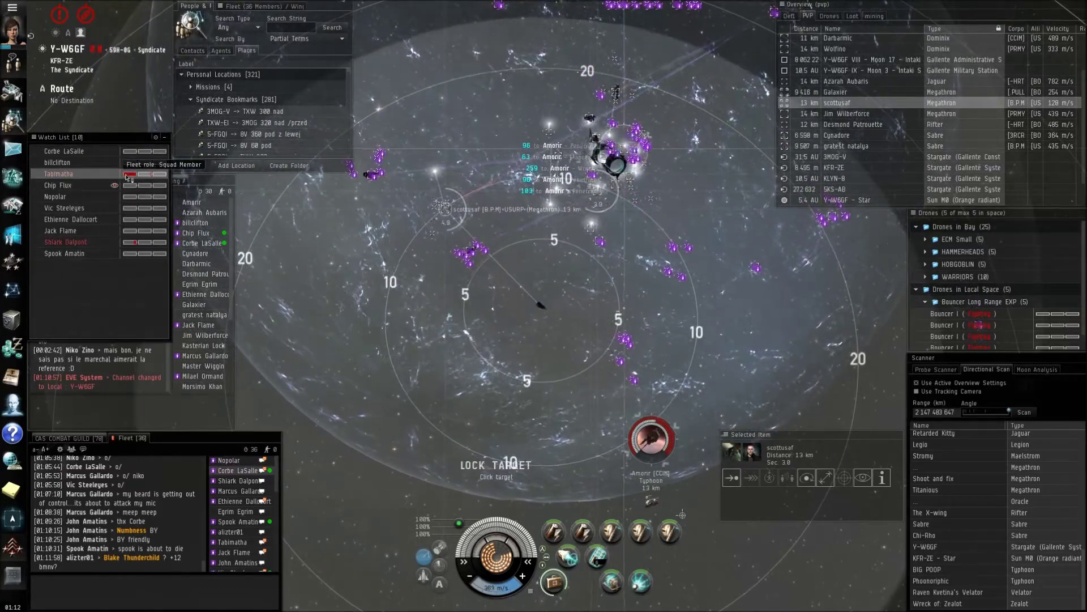
pyautogui.doubleClick(129, 176)
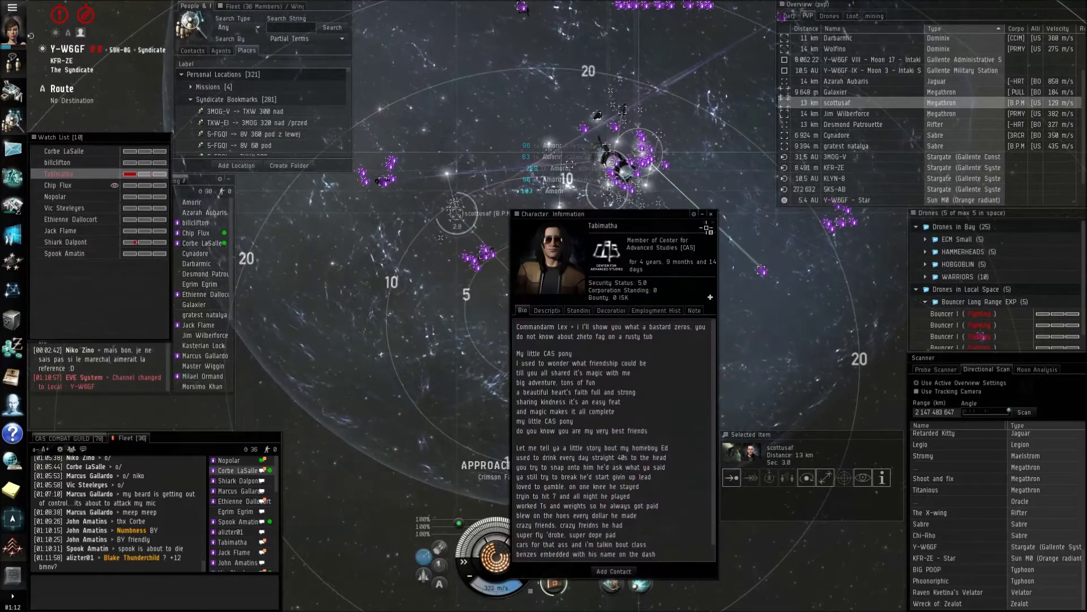
pyautogui.click(713, 216)
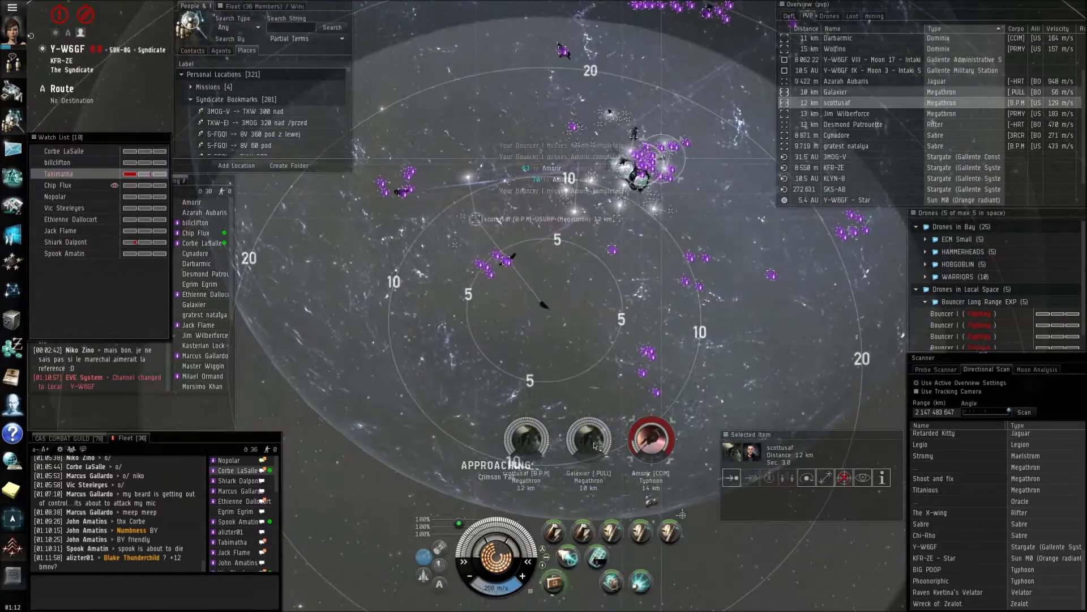
pyautogui.click(595, 445)
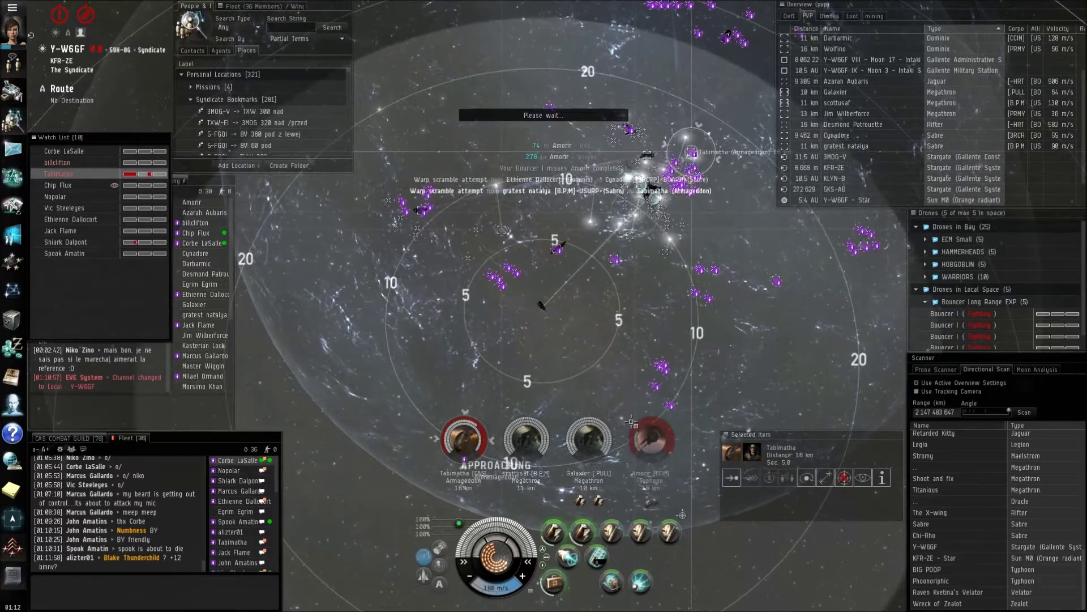
pyautogui.scroll(-2, 873, 194)
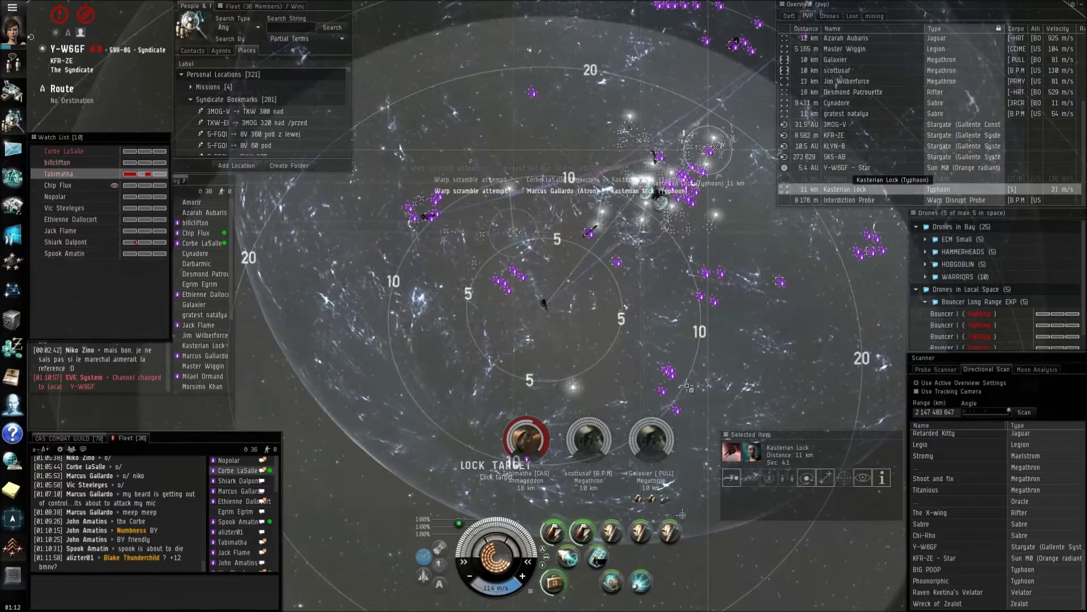
pyautogui.scroll(3, 686, 379)
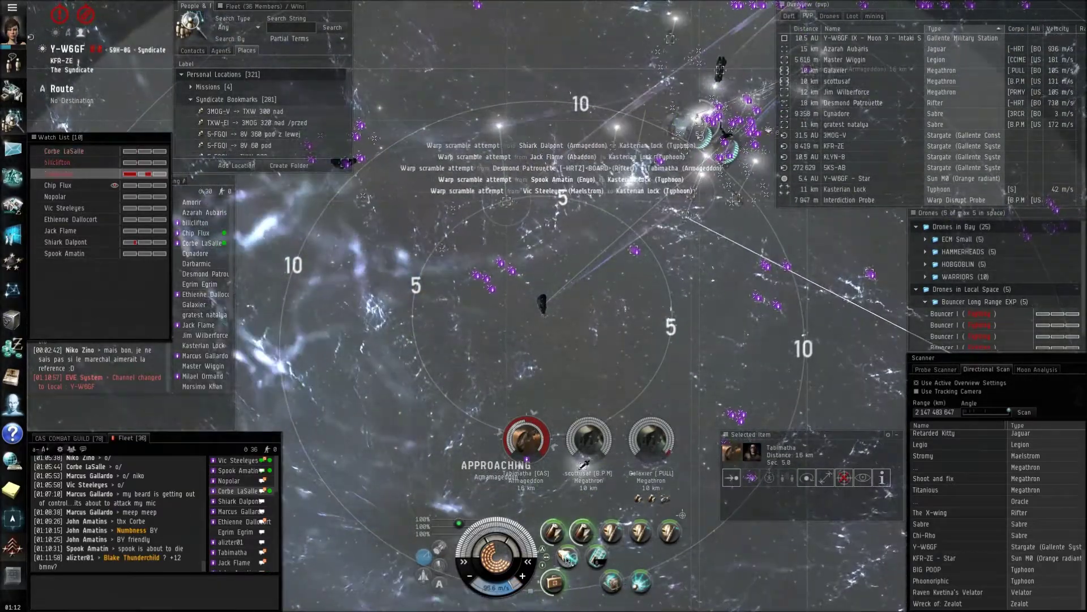
pyautogui.scroll(3, 578, 318)
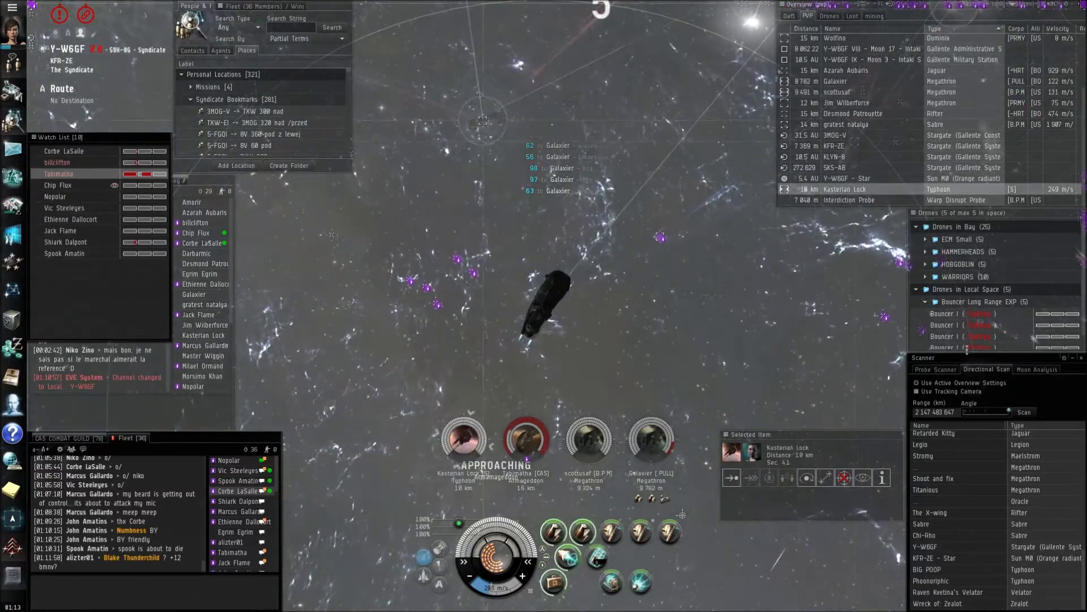
# Step: Send the drones onto BIG POOP, then select Tabimatha's Armageddon and Galaxier's Megathron
pyautogui.press('f')
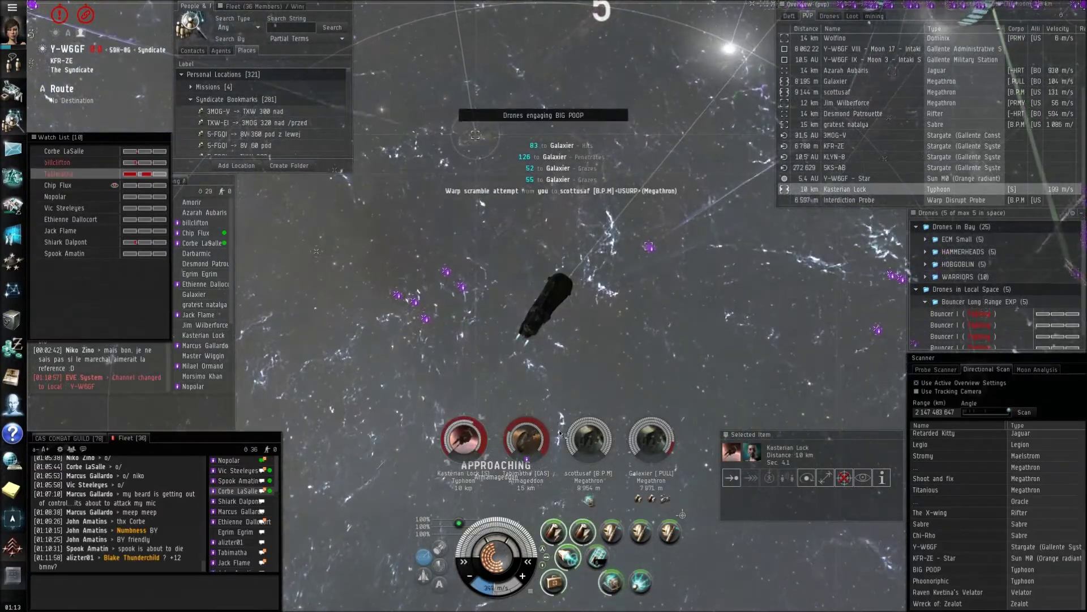
pyautogui.click(527, 437)
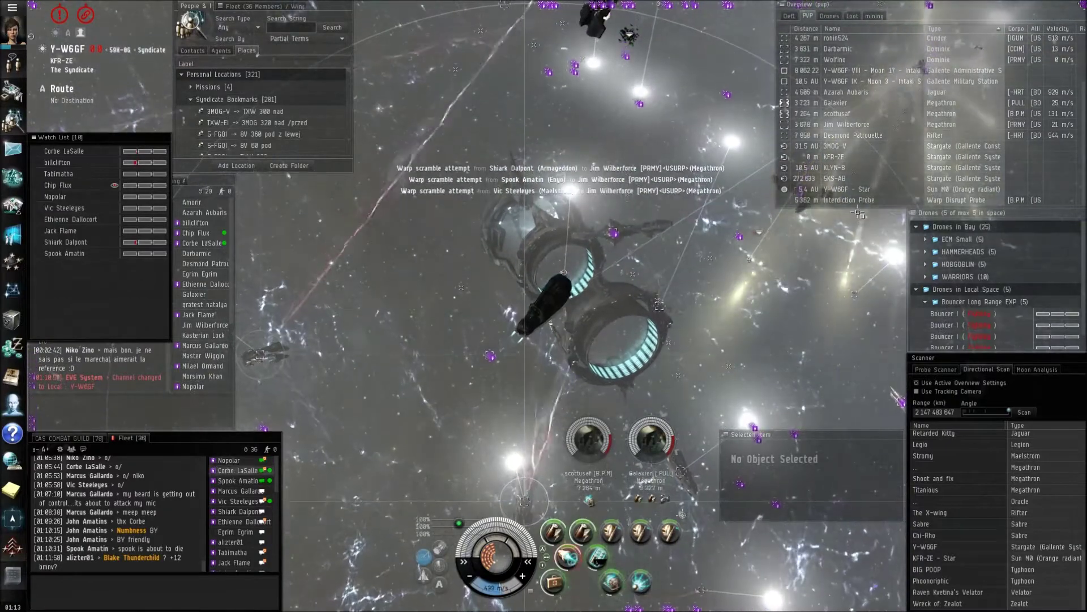
pyautogui.keyDown('ctrl'); pyautogui.click(858, 108); pyautogui.keyUp('ctrl')
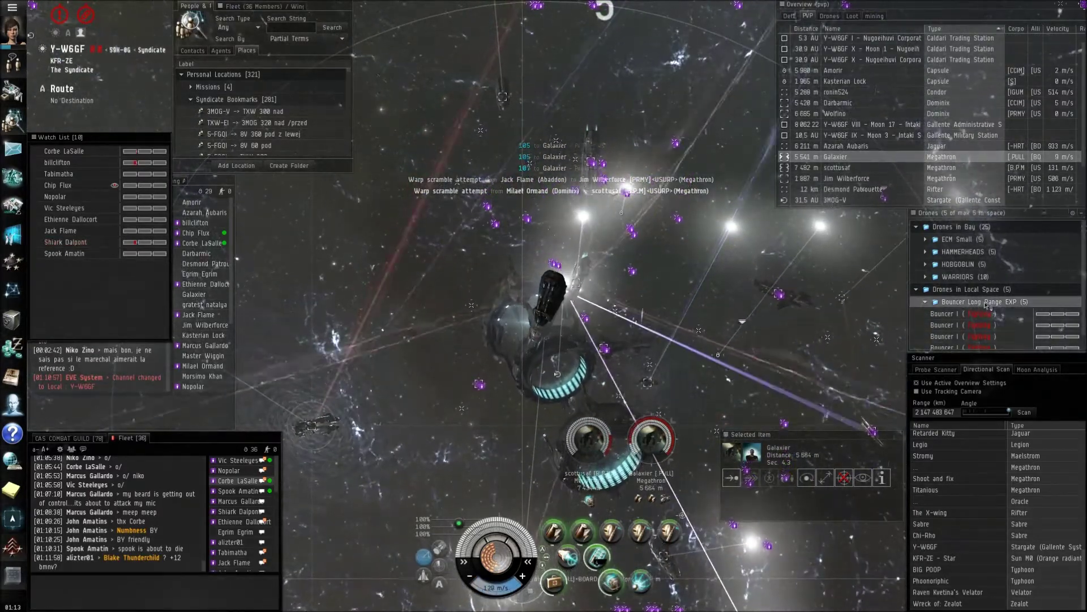
# Step: Send the drones onto Titanious and orbit fleetmate Shiark Dalpont at 500 m
pyautogui.press('f')
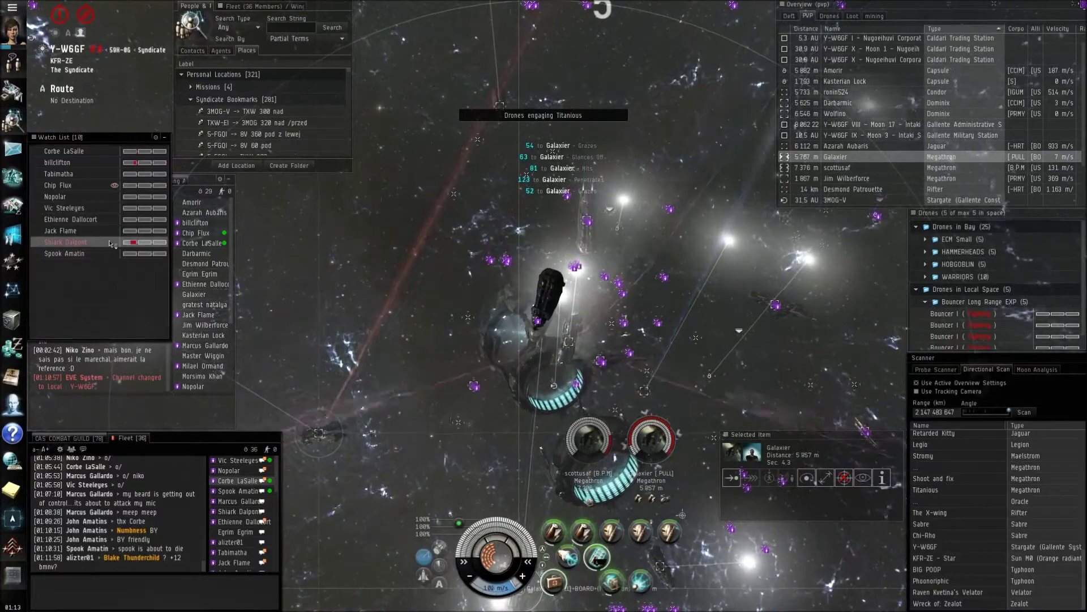
pyautogui.rightClick(112, 243)
pyautogui.moveTo(127, 254)
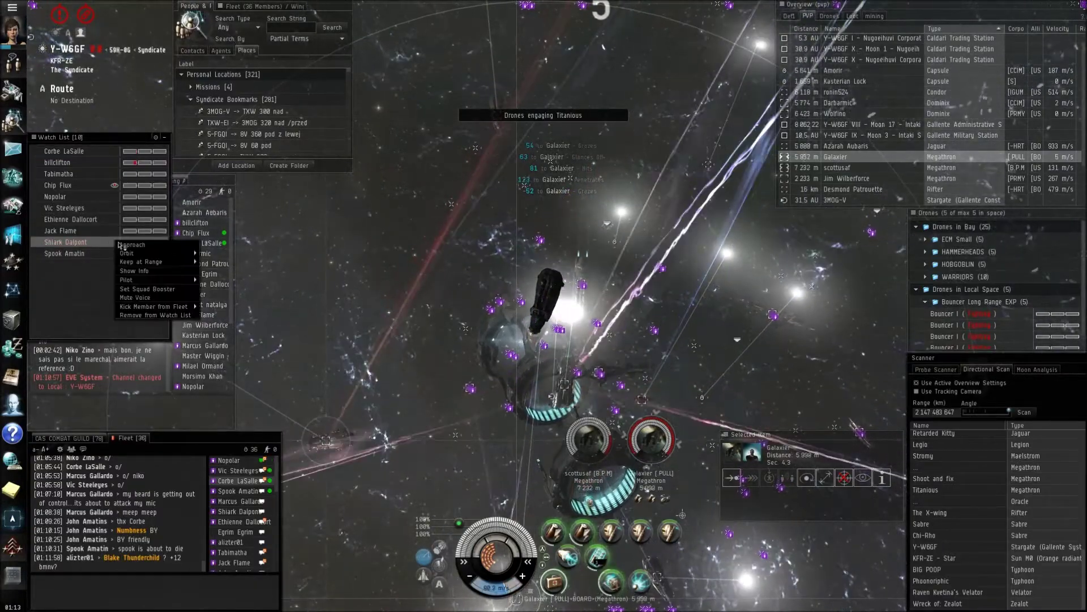
pyautogui.click(226, 254)
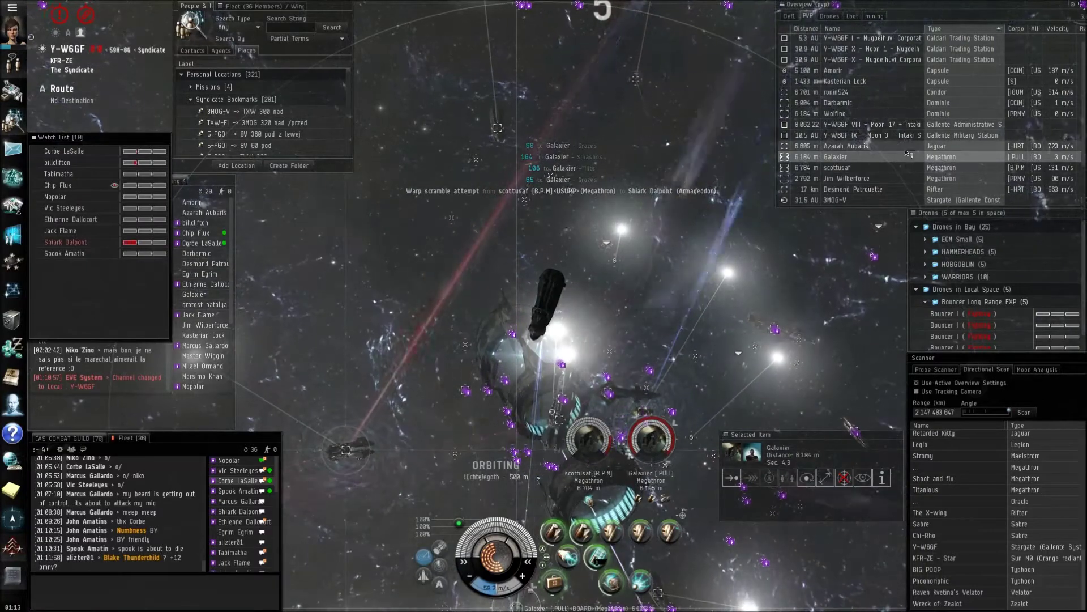
# Step: Engage Shiark Dalpont's Armageddon with drones, approach Wolfino's Dominix, and select Morsimo Khan's Armageddon
pyautogui.keyDown('ctrl'); pyautogui.click(840, 179); pyautogui.keyUp('ctrl')
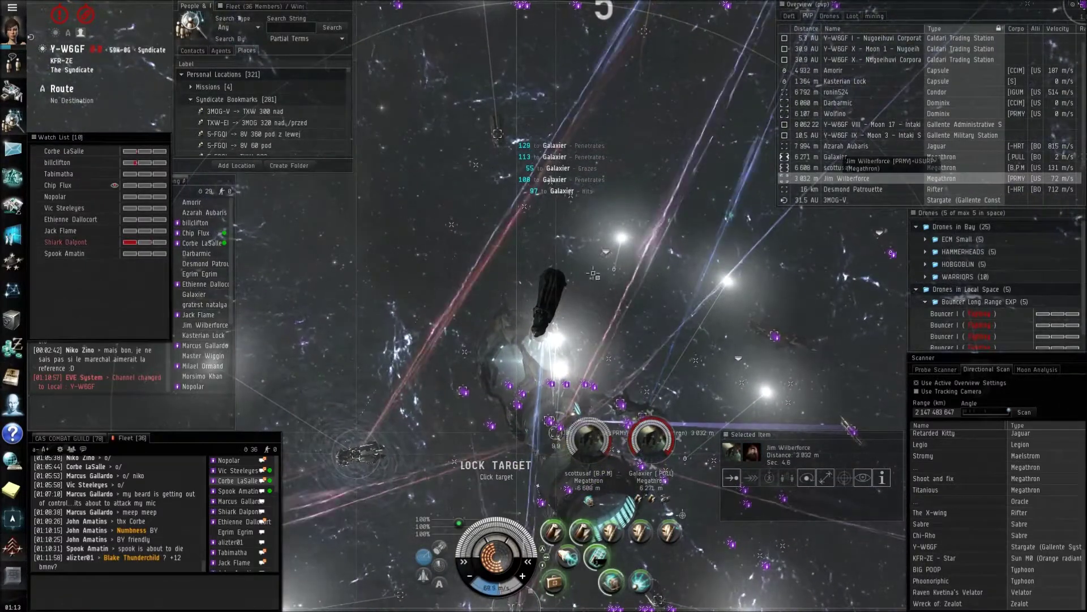
pyautogui.scroll(-5, 687, 274)
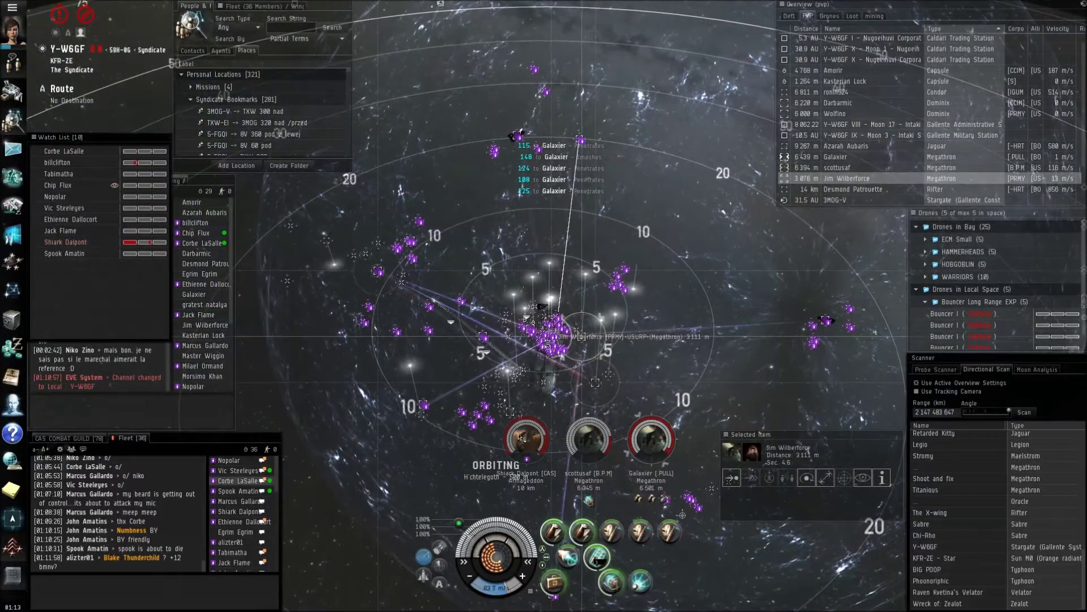
pyautogui.click(527, 438)
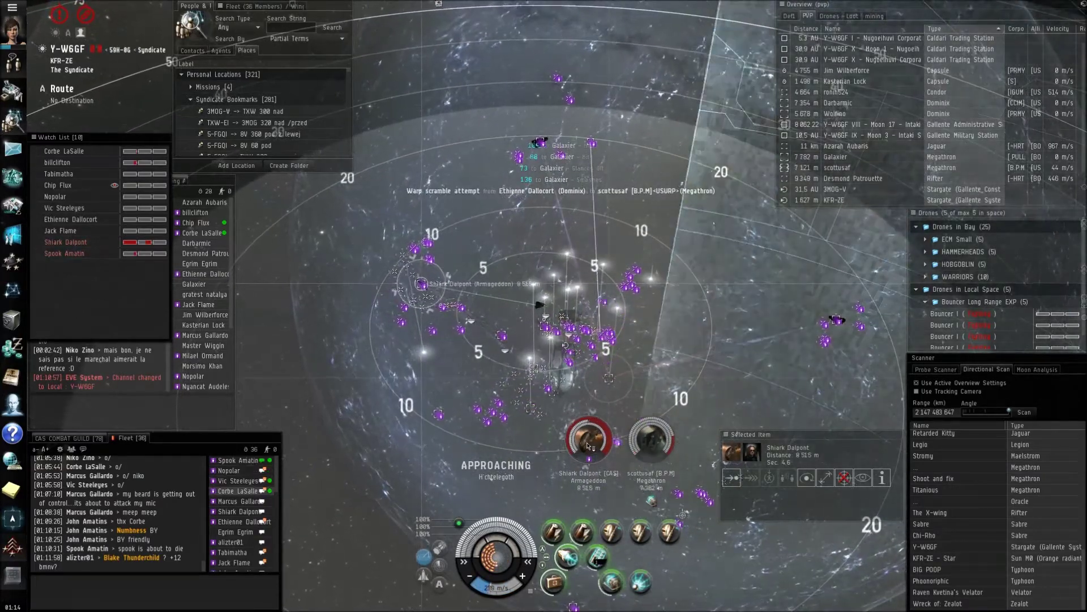
pyautogui.press('f')
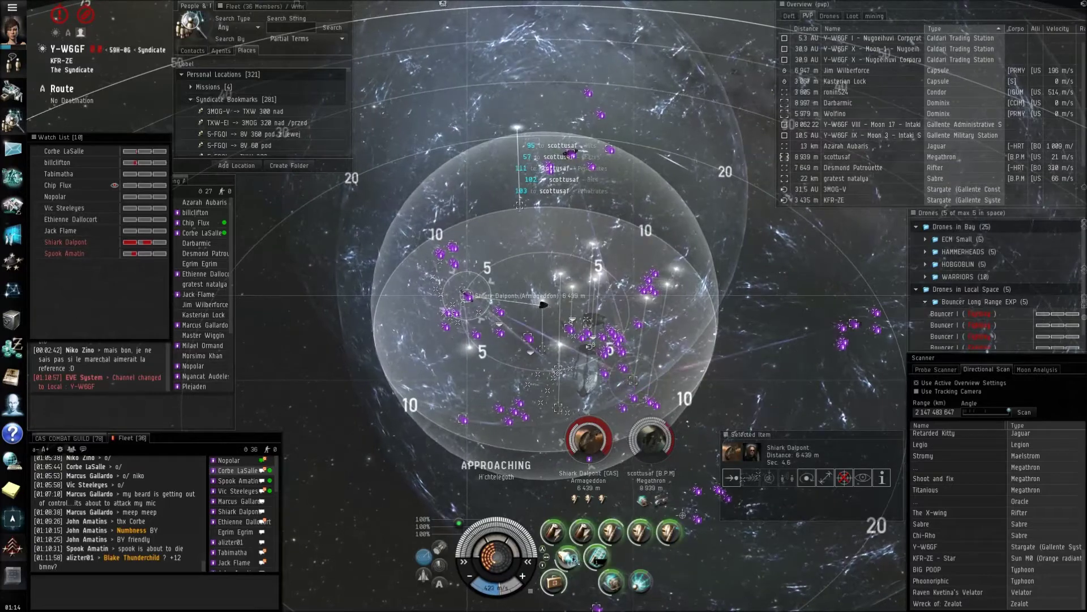
pyautogui.scroll(3, 702, 352)
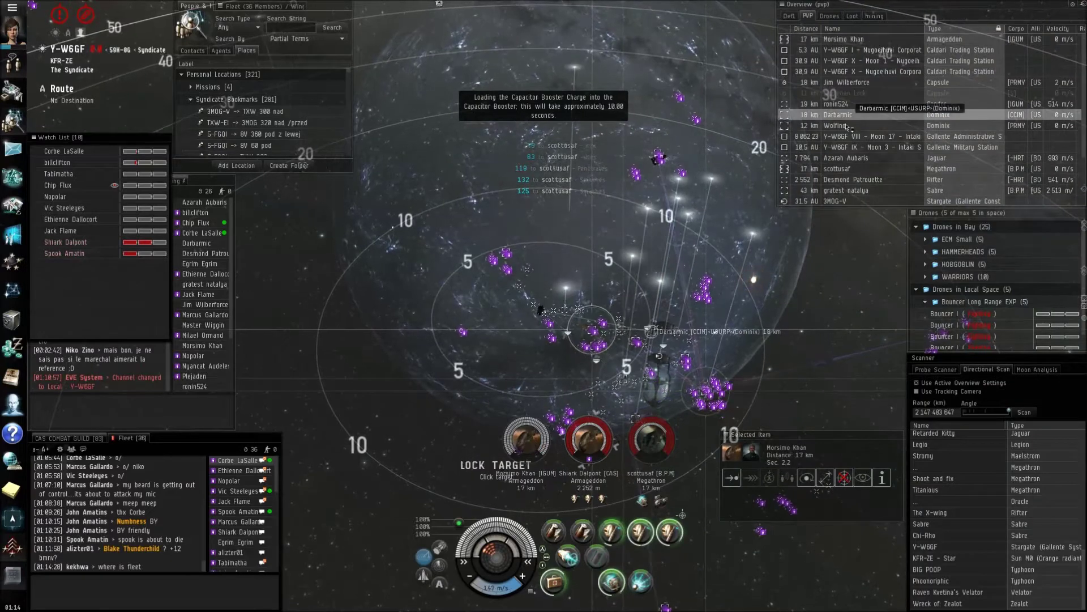
pyautogui.doubleClick(852, 122)
pyautogui.click(598, 444)
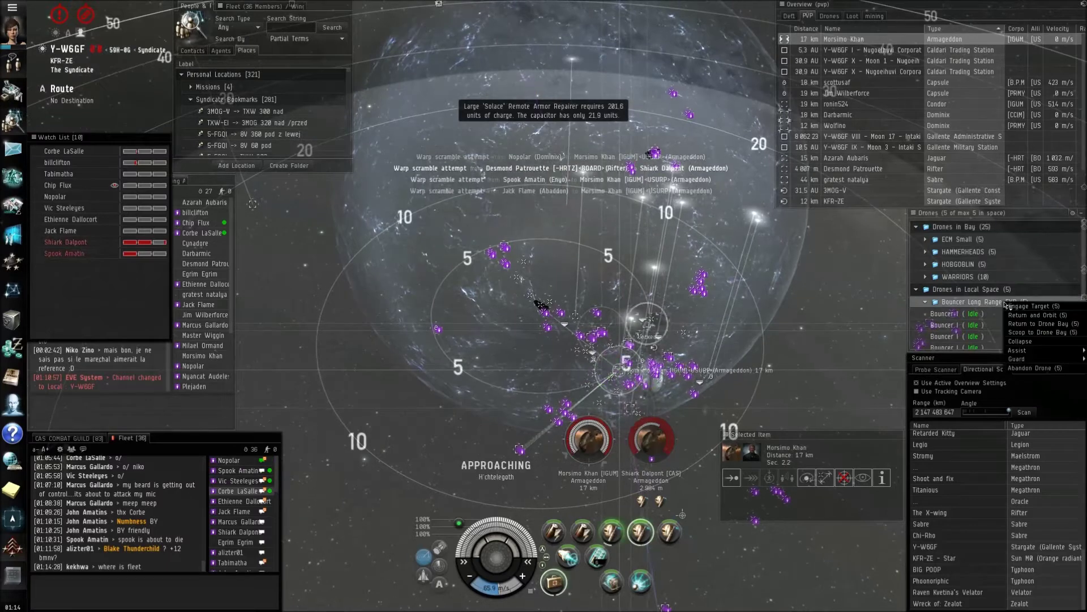
# Step: Send the drones onto the Armageddon, reselect targets, and orbit fleetmate Spook Amatin
pyautogui.press('f')
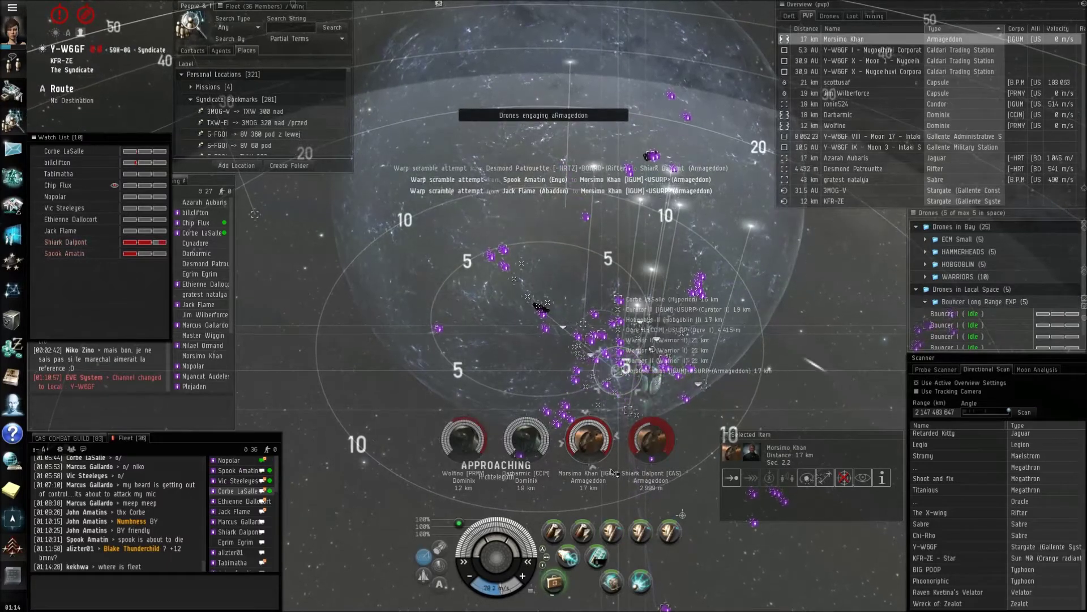
pyautogui.click(652, 452)
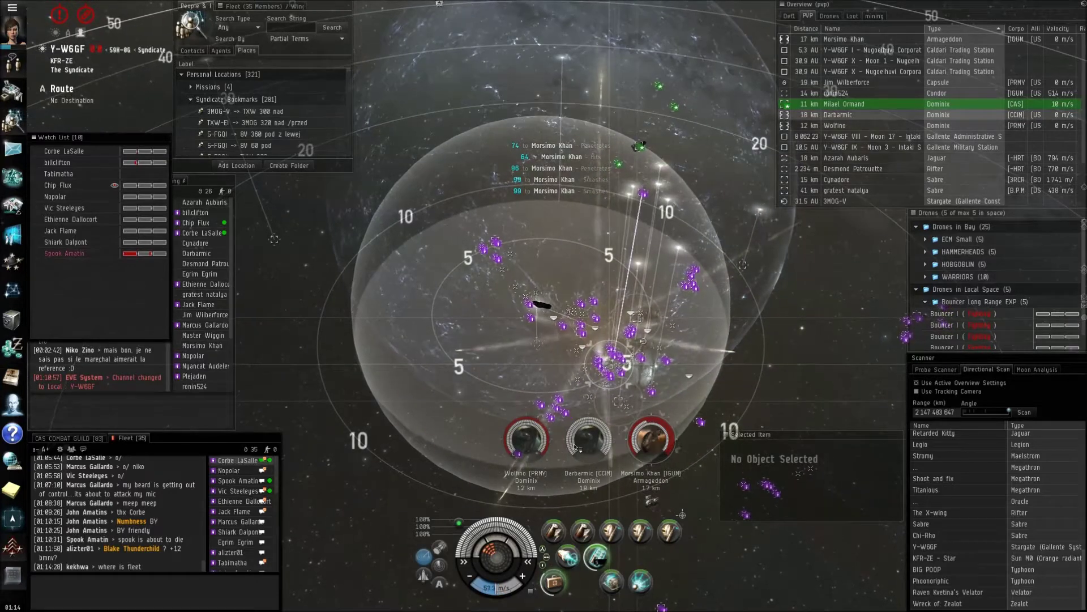
pyautogui.click(659, 445)
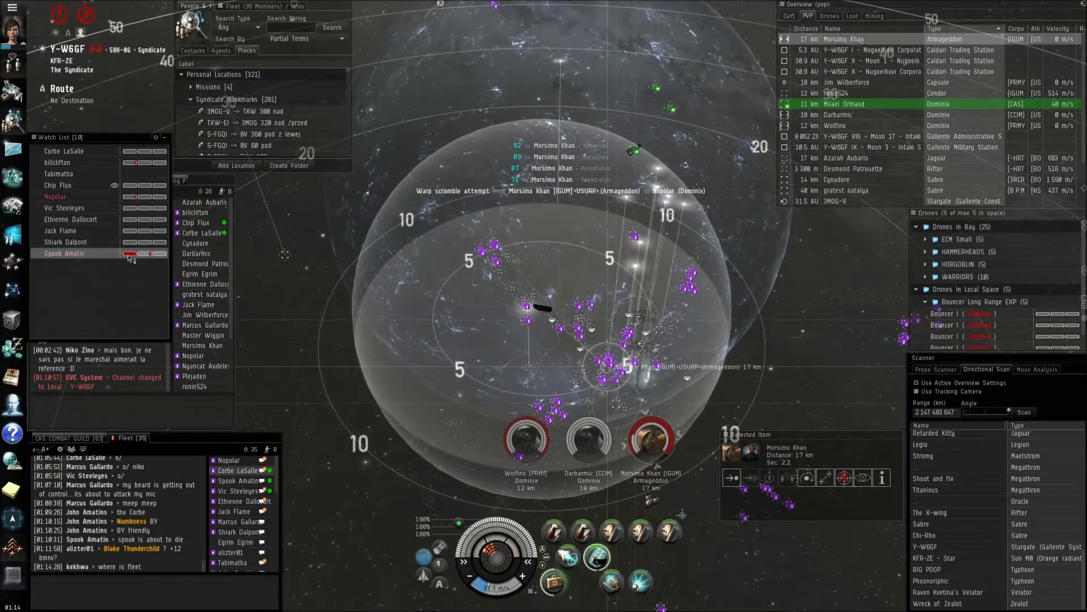
pyautogui.rightClick(130, 259)
pyautogui.click(237, 270)
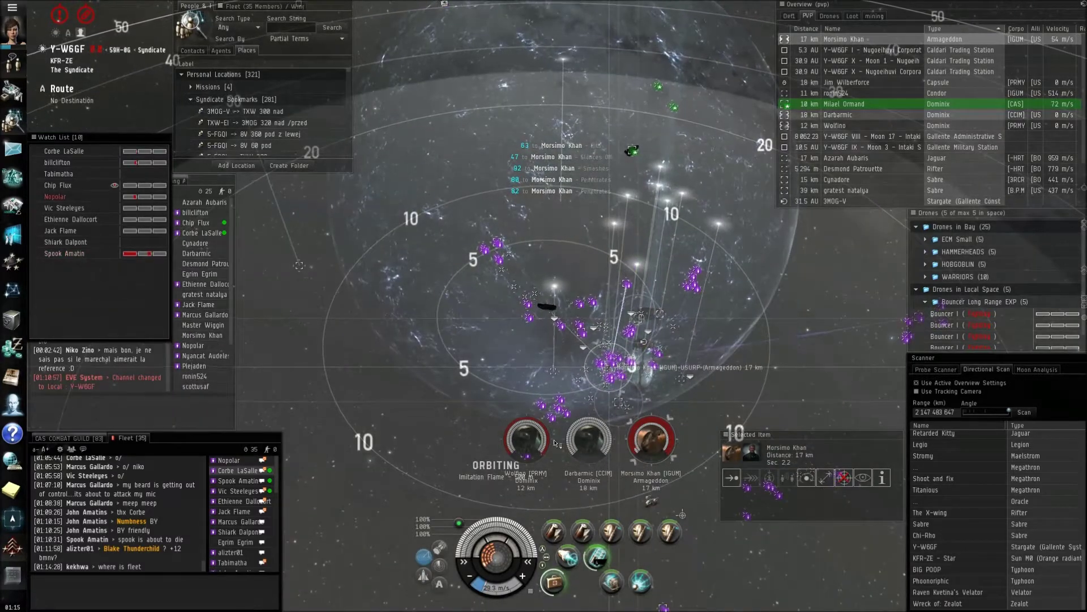
# Step: Set the drones on Darbarmic's Dominix and drag Spook Amatin into the watch list
pyautogui.click(589, 439)
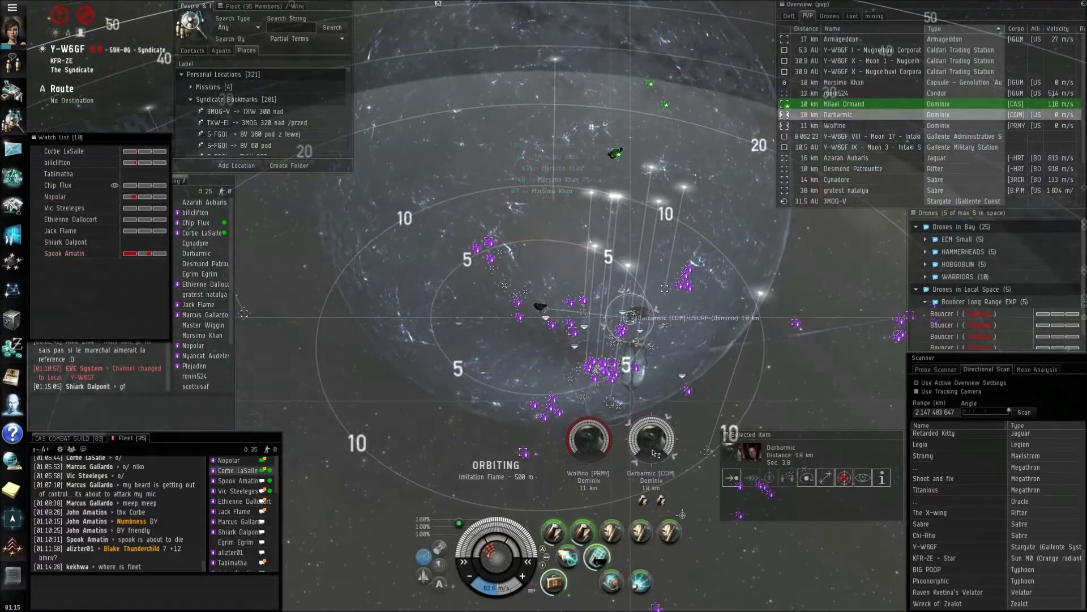
pyautogui.press('f')
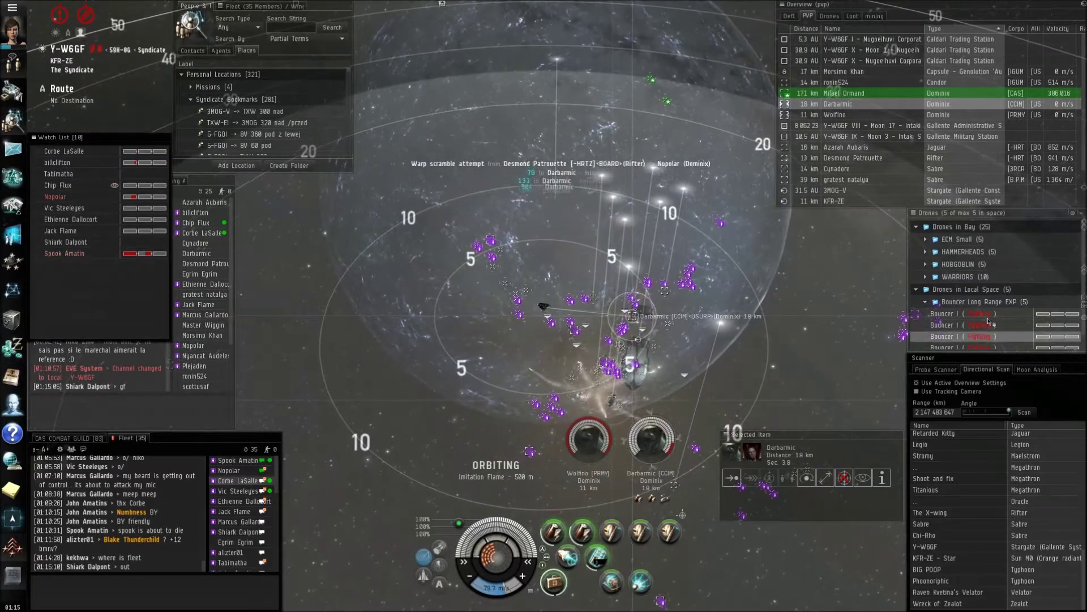
pyautogui.rightClick(986, 302)
pyautogui.click(1002, 306)
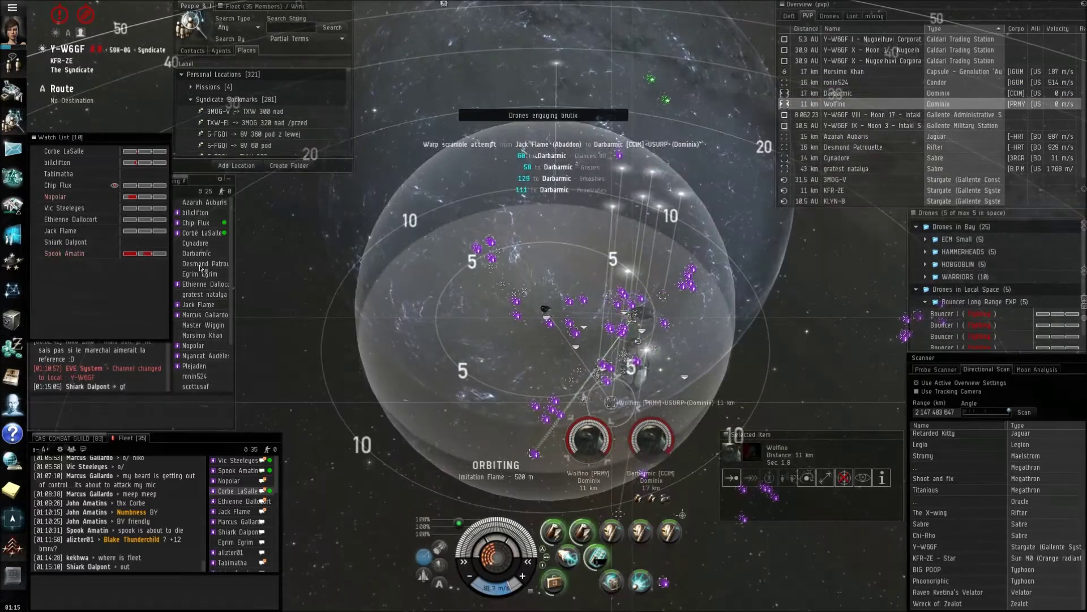
pyautogui.moveTo(135, 257); pyautogui.dragTo(137, 255)
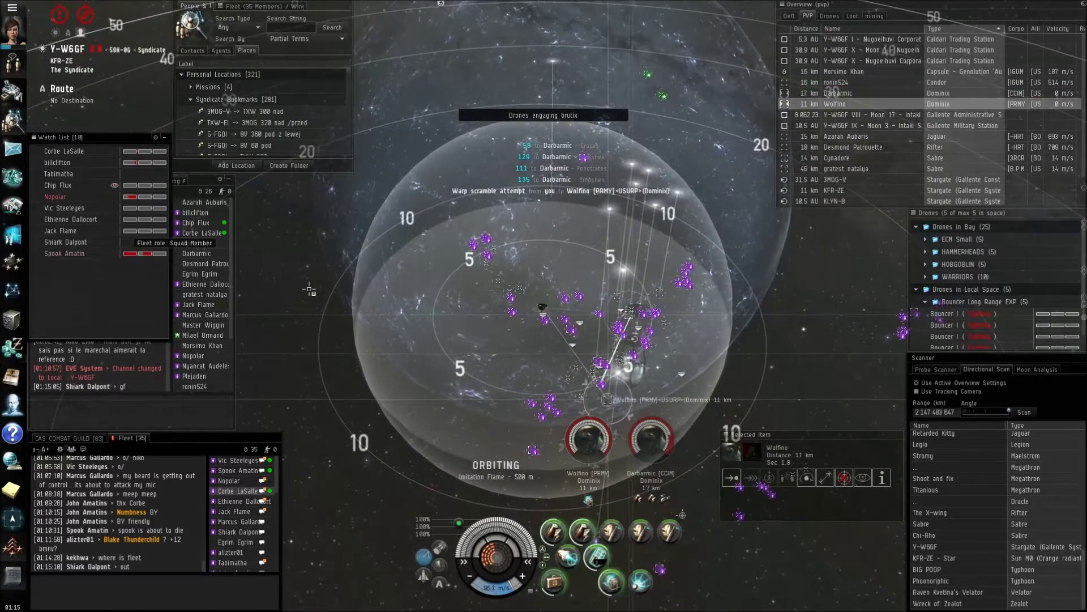
pyautogui.scroll(2, 559, 380)
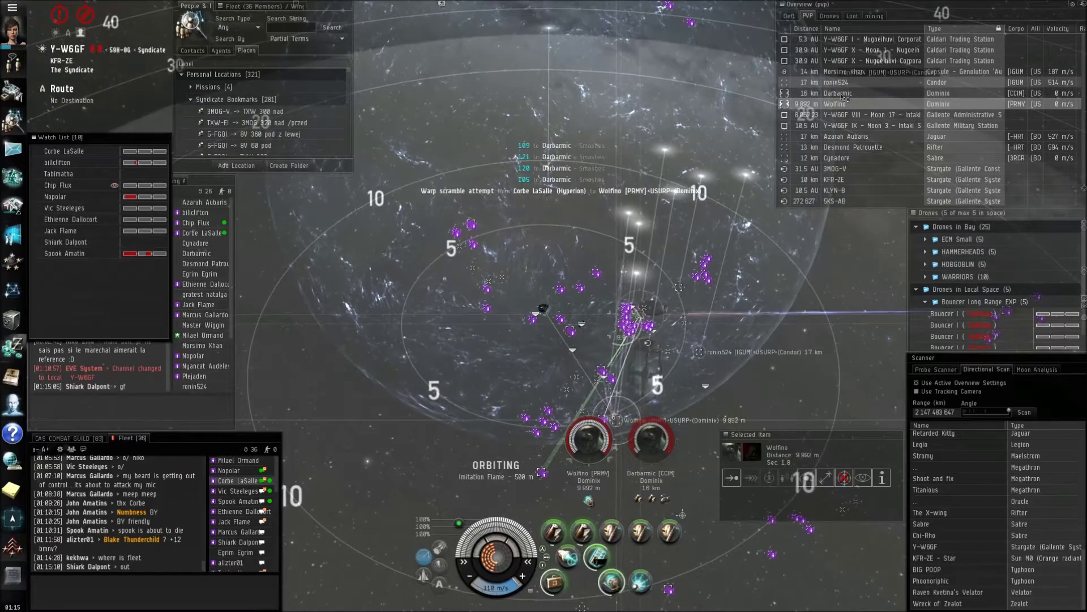
pyautogui.scroll(-2, 841, 120)
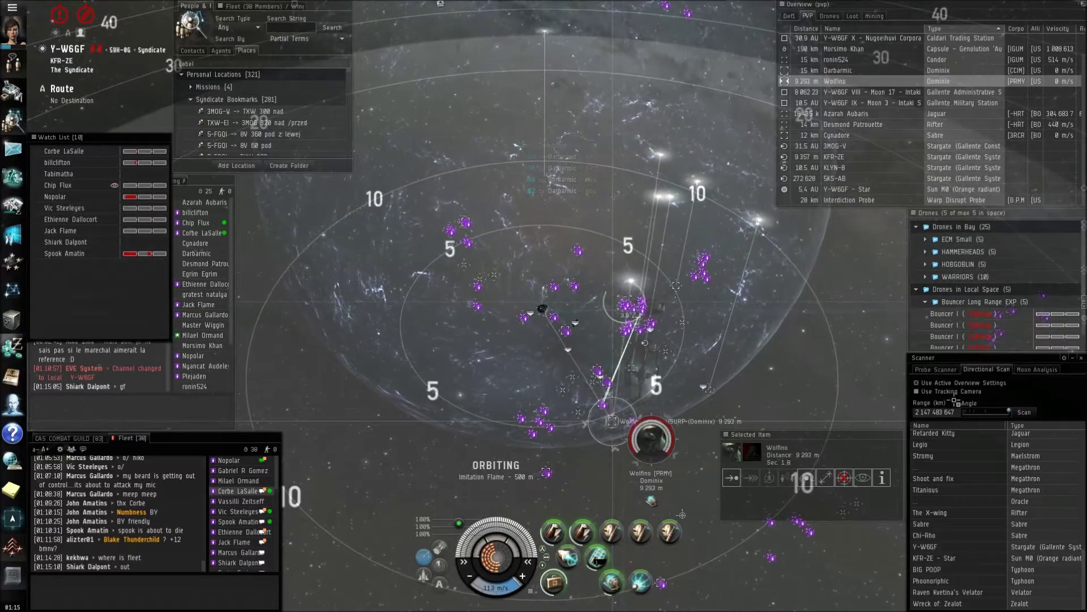
# Step: Order the drone group to engage the current target and approach Spook Amatin
pyautogui.rightClick(969, 305)
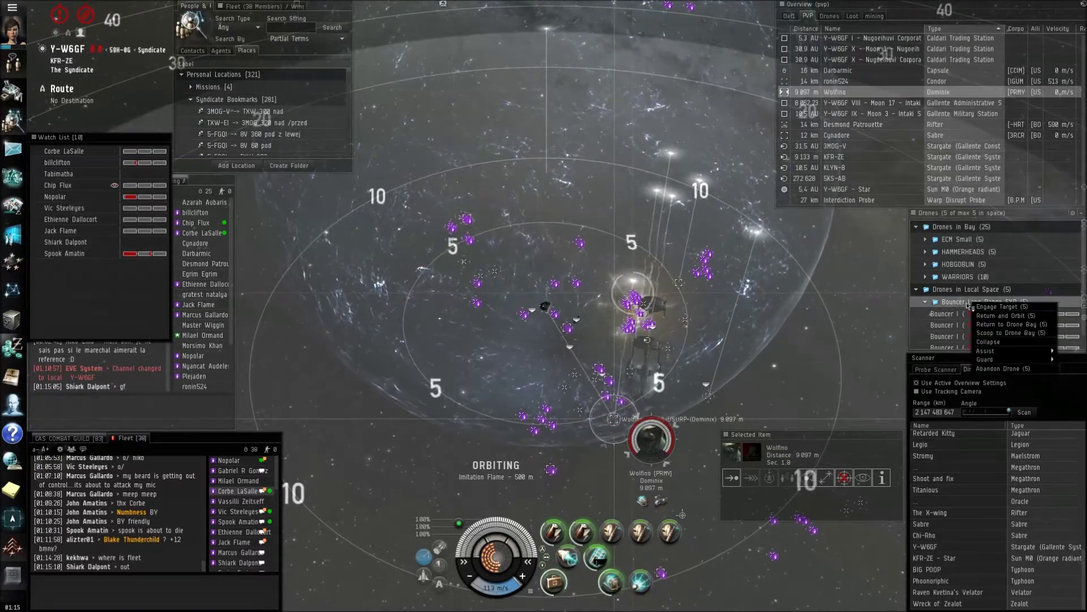
pyautogui.click(990, 306)
pyautogui.keyDown('ctrl'); pyautogui.click(854, 124); pyautogui.keyUp('ctrl')
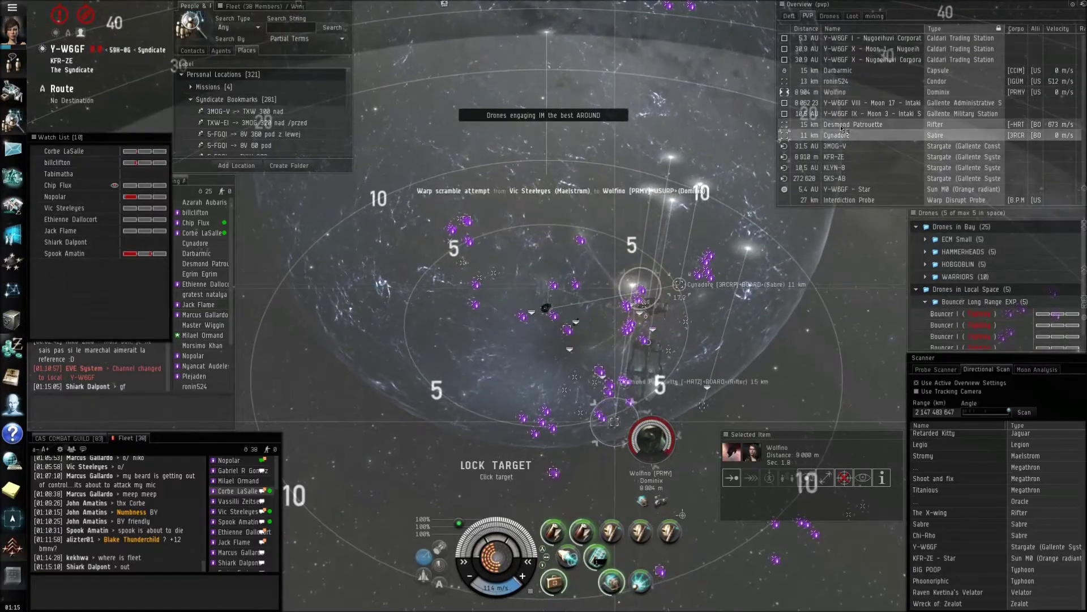
pyautogui.click(837, 81)
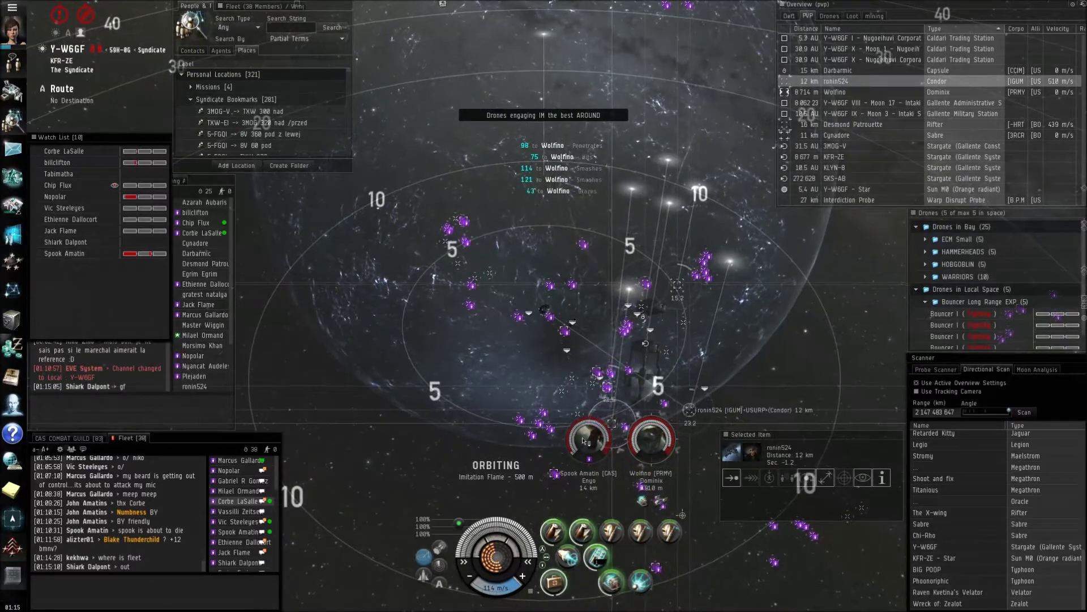
pyautogui.click(586, 443)
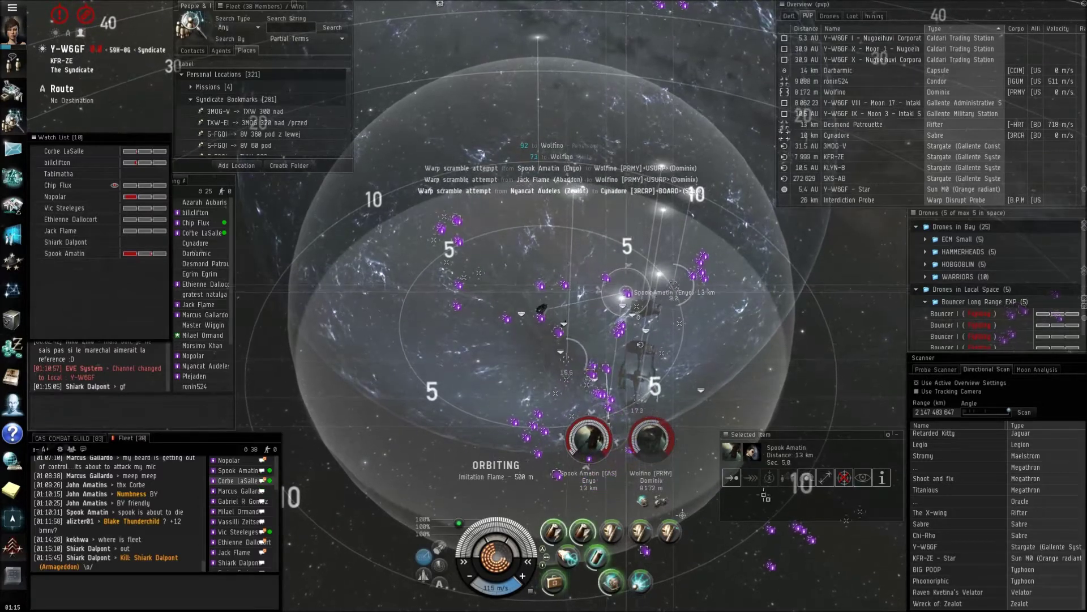
pyautogui.click(733, 477)
pyautogui.moveTo(701, 395); pyautogui.dragTo(776, 333)
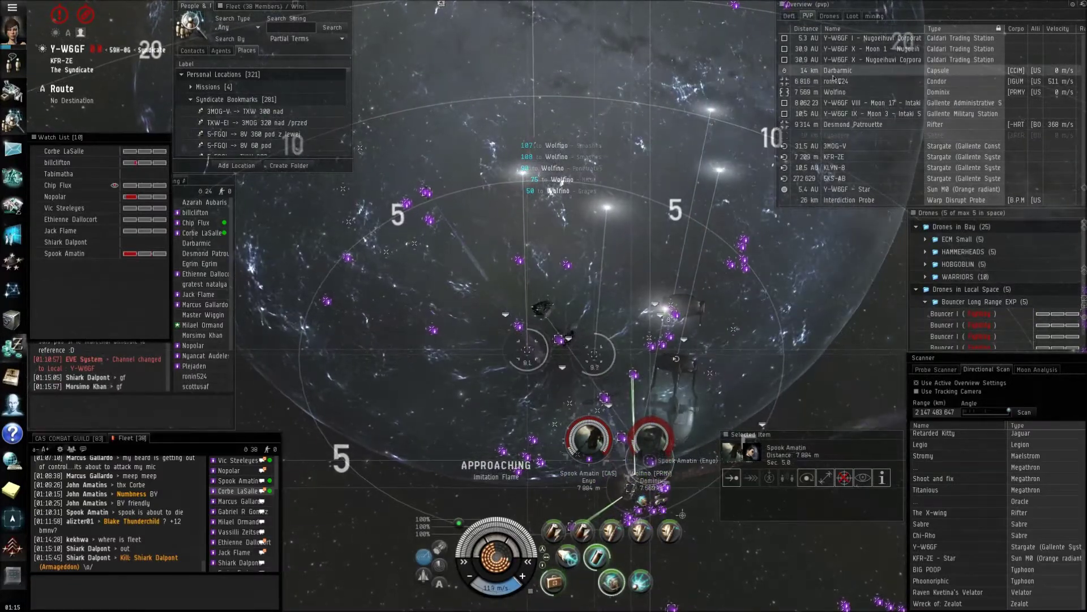
# Step: Lock Desmond Patrouette and activate the warp scrambler on him, retrying the lock
pyautogui.keyDown('ctrl'); pyautogui.click(837, 72); pyautogui.keyUp('ctrl')
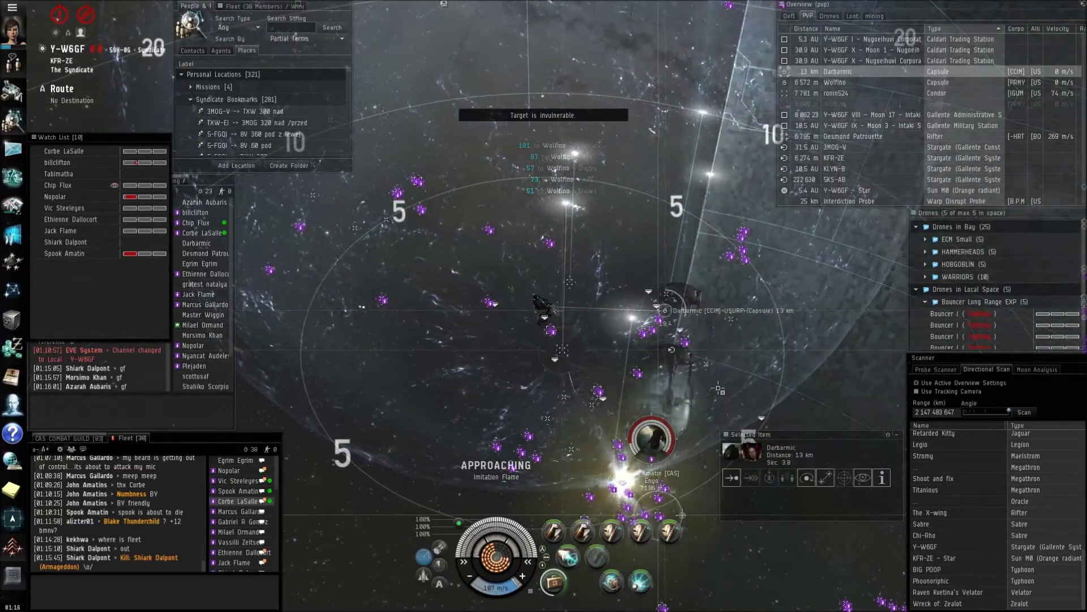
pyautogui.click(837, 81)
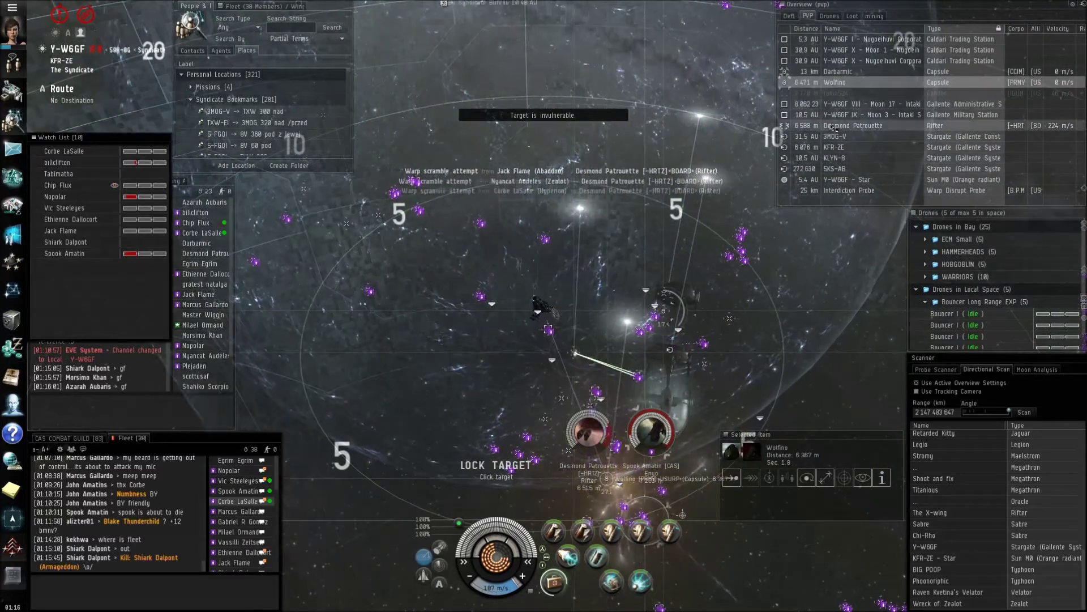
pyautogui.click(850, 126)
pyautogui.press('q')
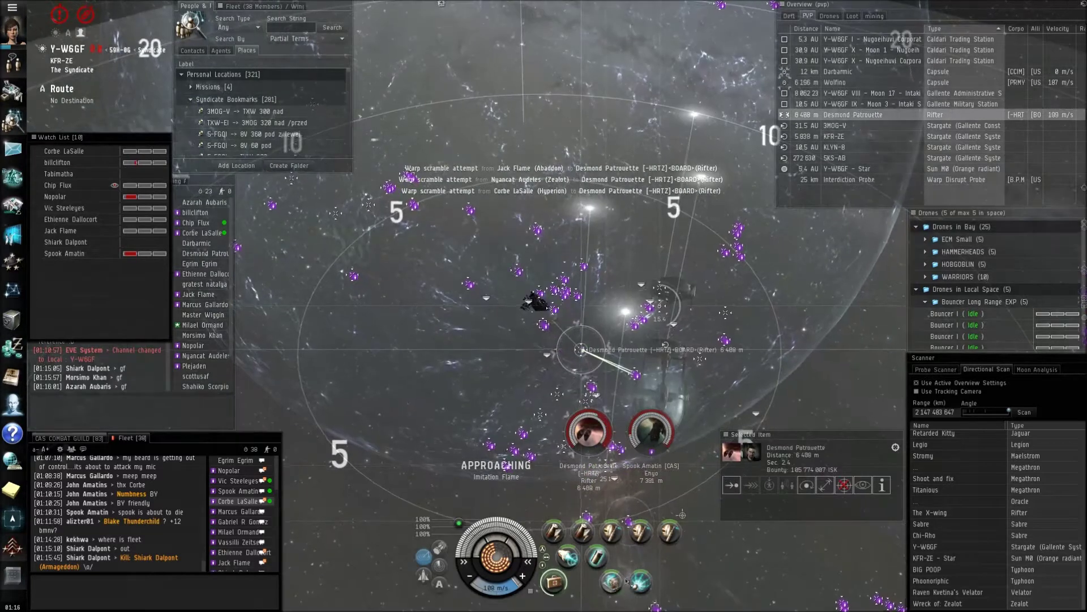
pyautogui.press('f')
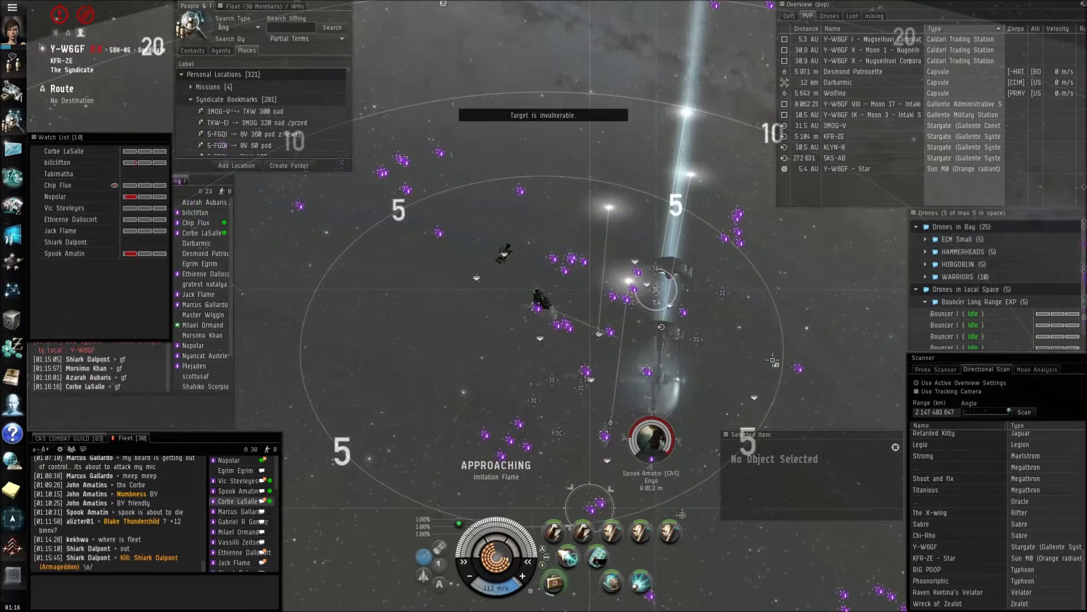
pyautogui.keyDown('ctrl'); pyautogui.click(829, 94); pyautogui.keyUp('ctrl')
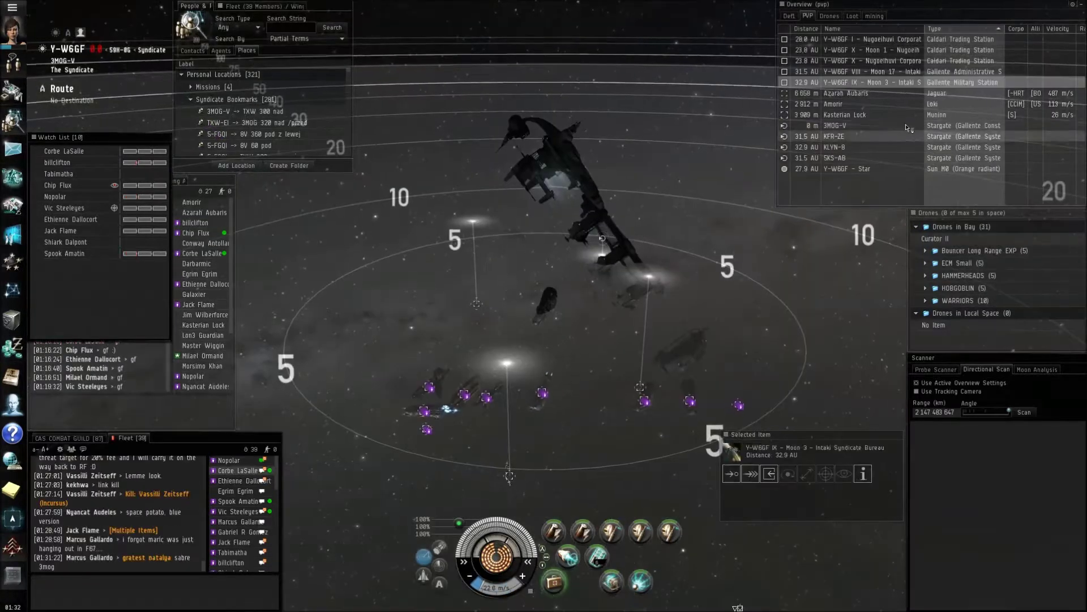
# Step: Align to the Y-W6GF IX - Moon 3 station and Ctrl-lock Amorir and Azarah Aubaris
pyautogui.click(731, 473)
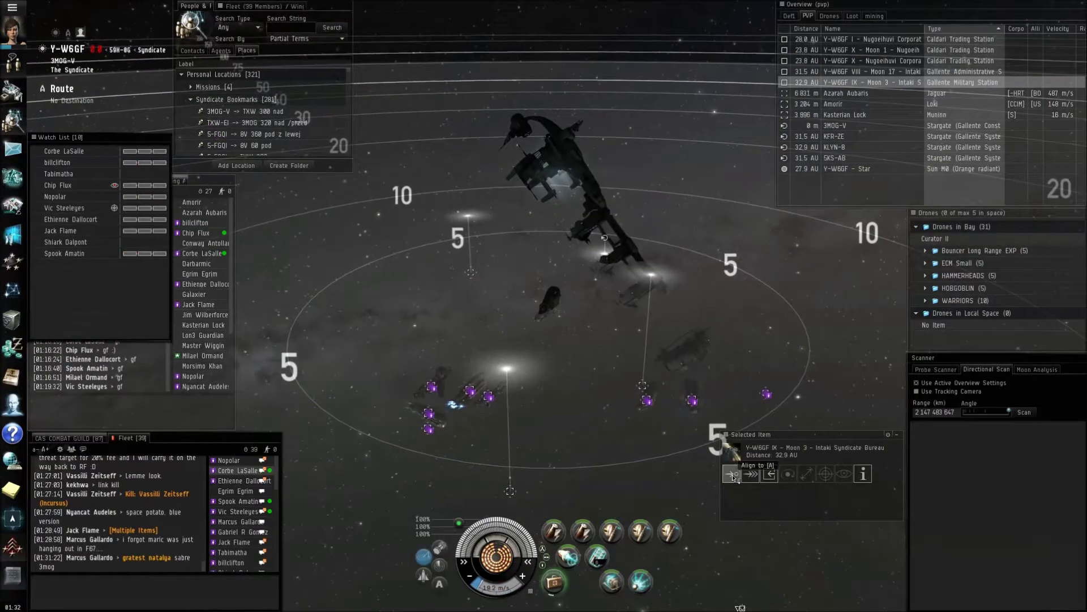
pyautogui.scroll(2, 576, 367)
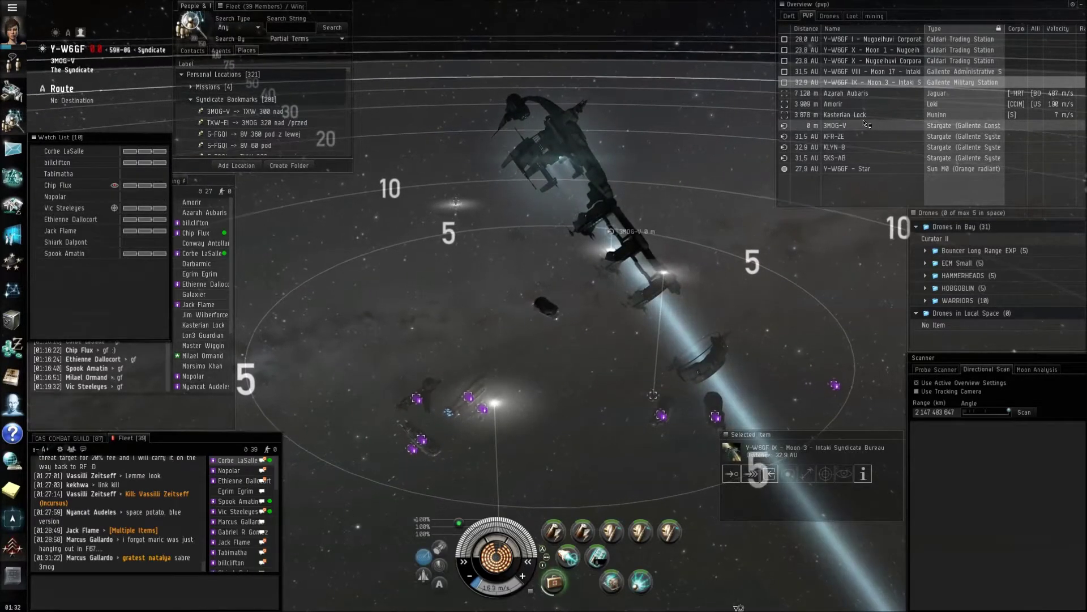
pyautogui.press('ctrl')
pyautogui.keyDown('ctrl'); pyautogui.click(821, 102); pyautogui.keyUp('ctrl')
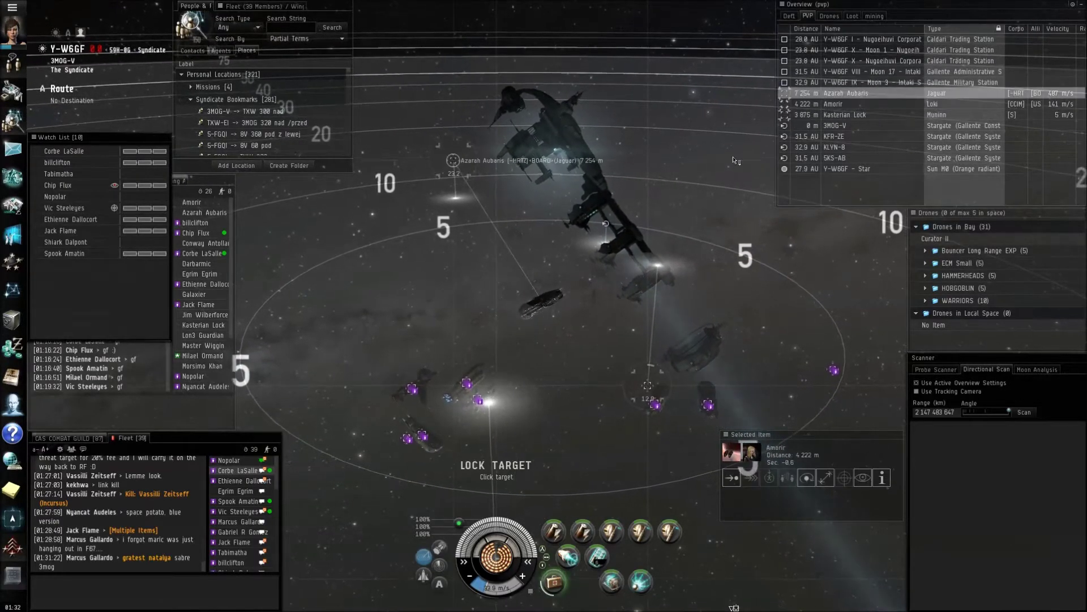
pyautogui.click(595, 331)
pyautogui.click(603, 226)
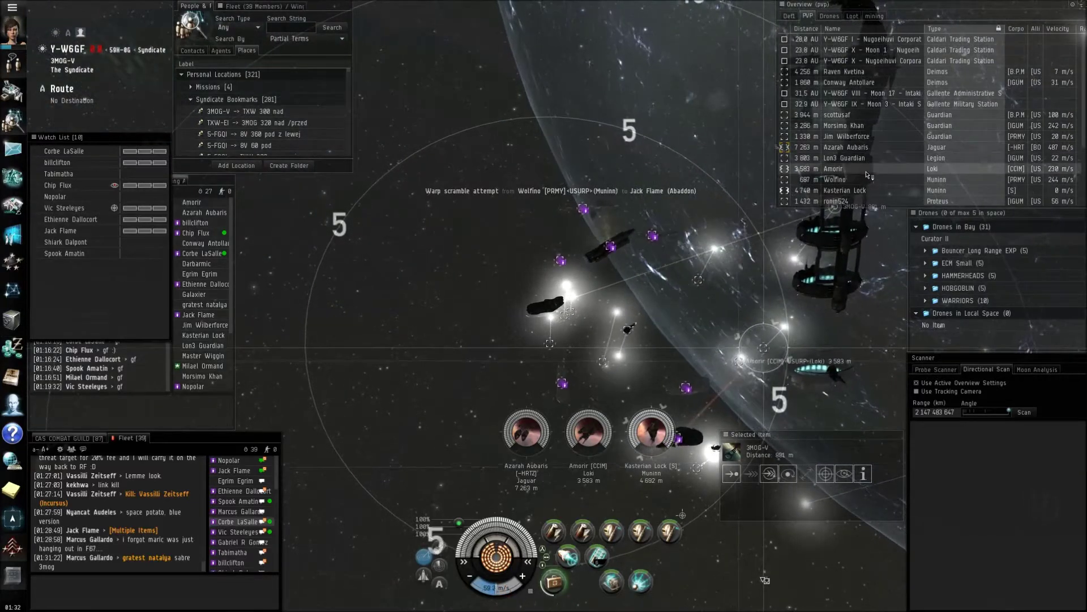
pyautogui.scroll(-3, 867, 178)
pyautogui.scroll(-1, 863, 178)
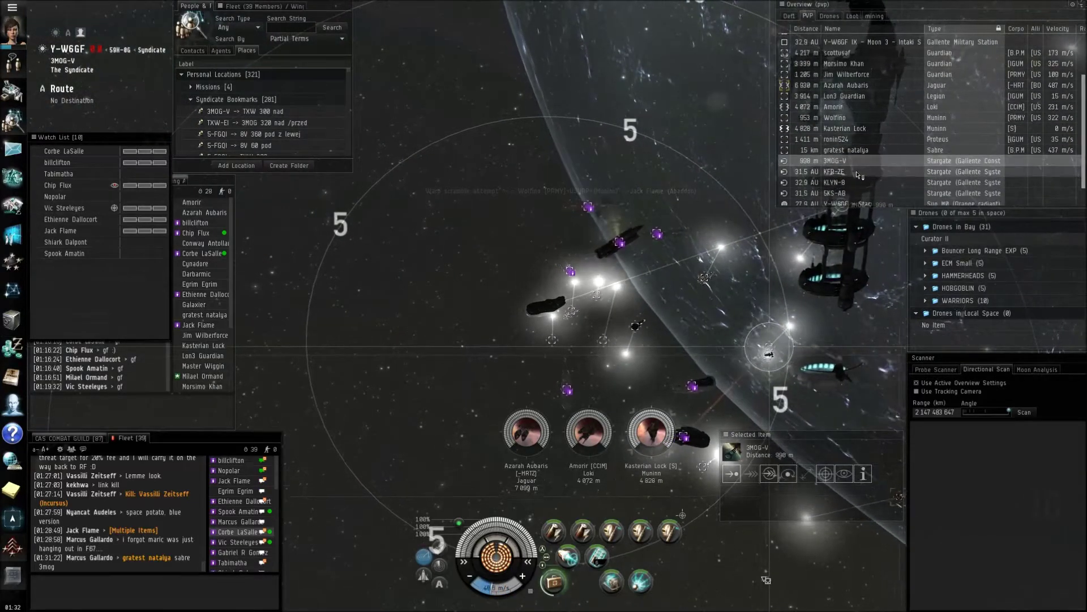
pyautogui.scroll(-3, 765, 581)
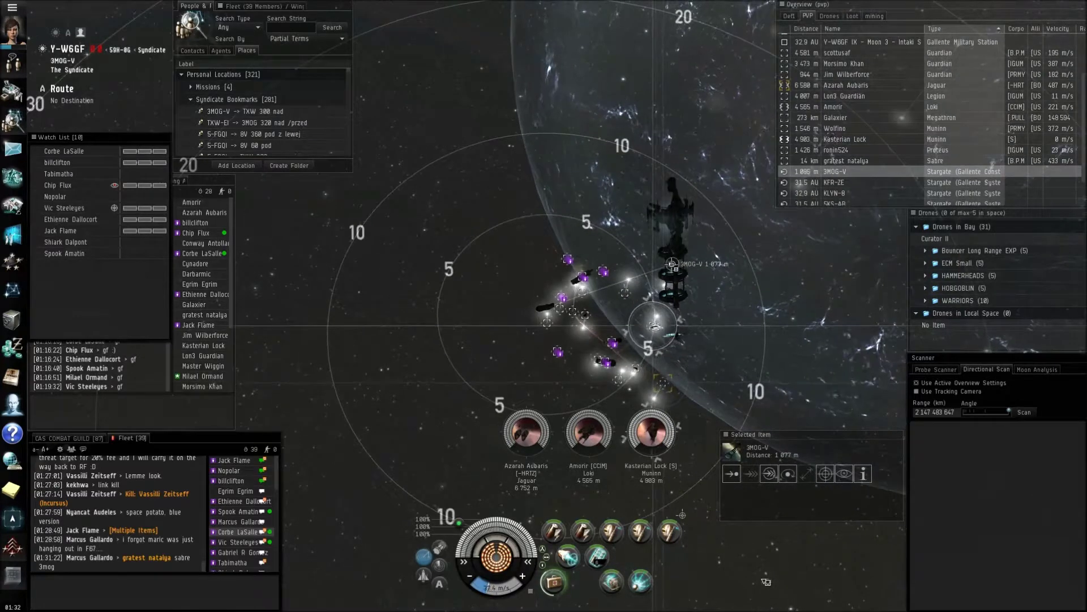
pyautogui.scroll(-3, 766, 581)
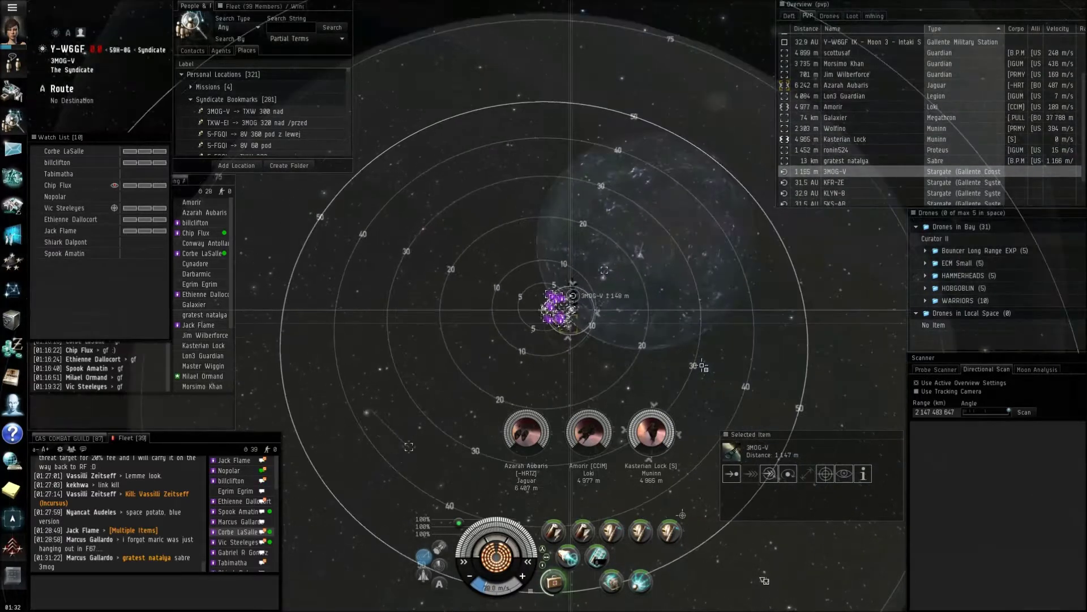
pyautogui.scroll(3, 764, 580)
pyautogui.scroll(2, 764, 580)
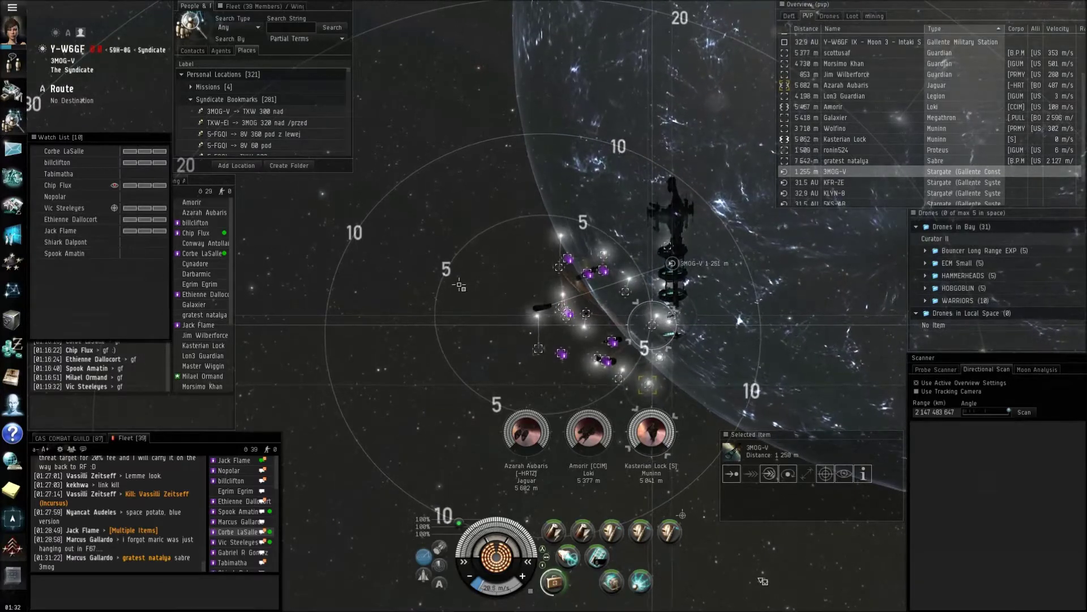
pyautogui.scroll(2, 763, 580)
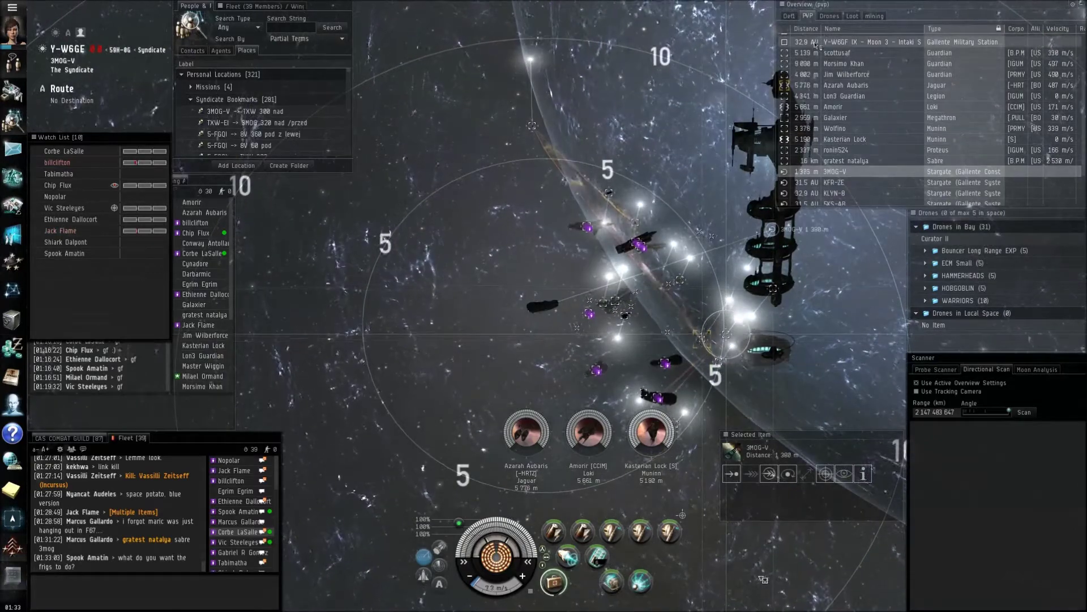
# Step: Select the Moon 3 station, then the 3MOG-V stargate, and orbit the view down onto the gate
pyautogui.click(858, 41)
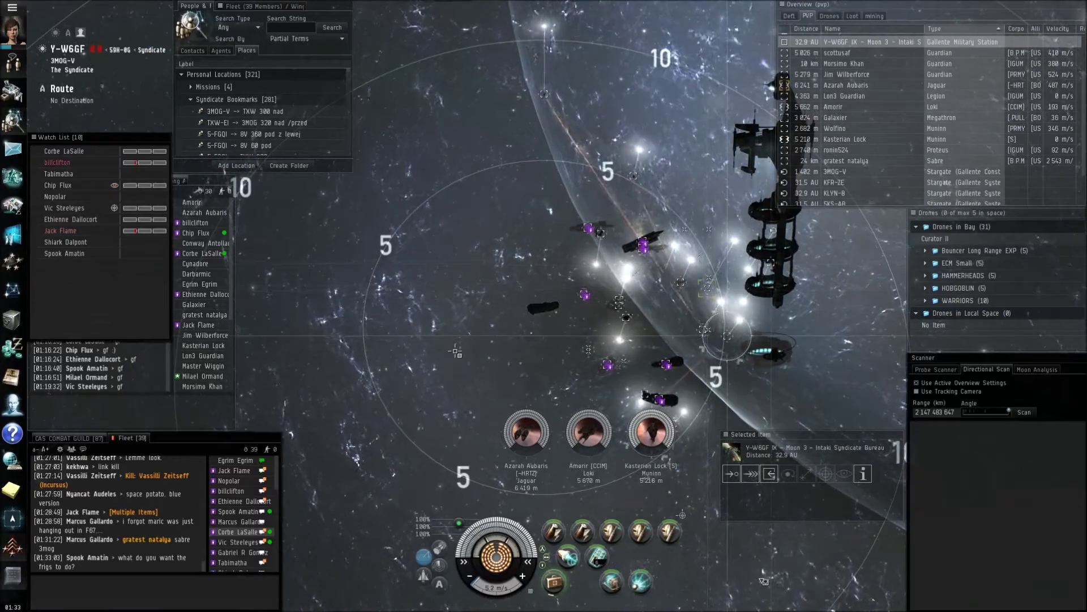
pyautogui.scroll(-5, 456, 350)
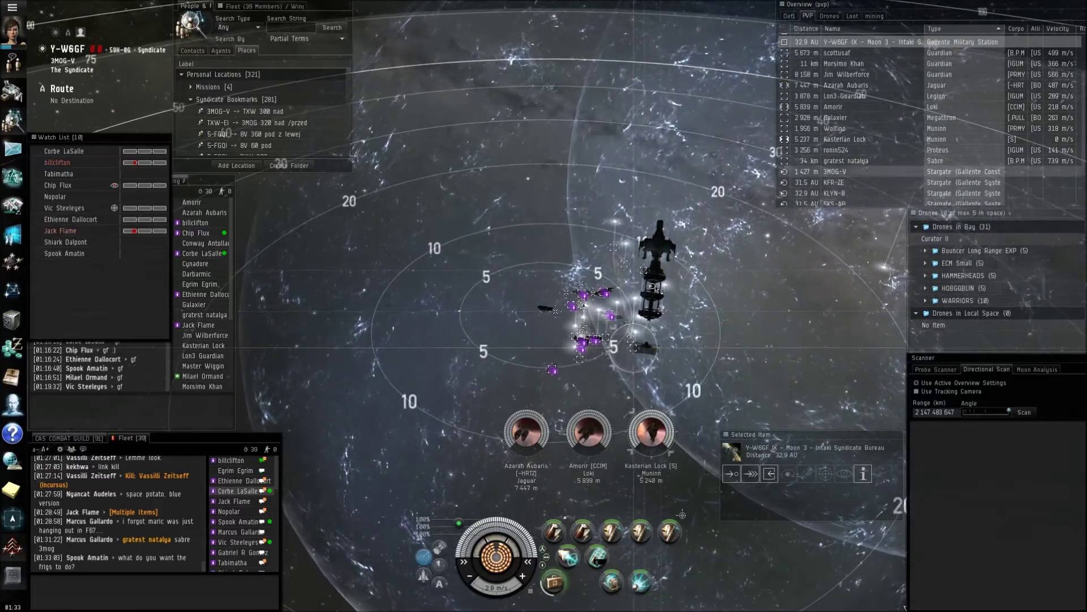
pyautogui.click(850, 171)
pyautogui.scroll(5, 764, 342)
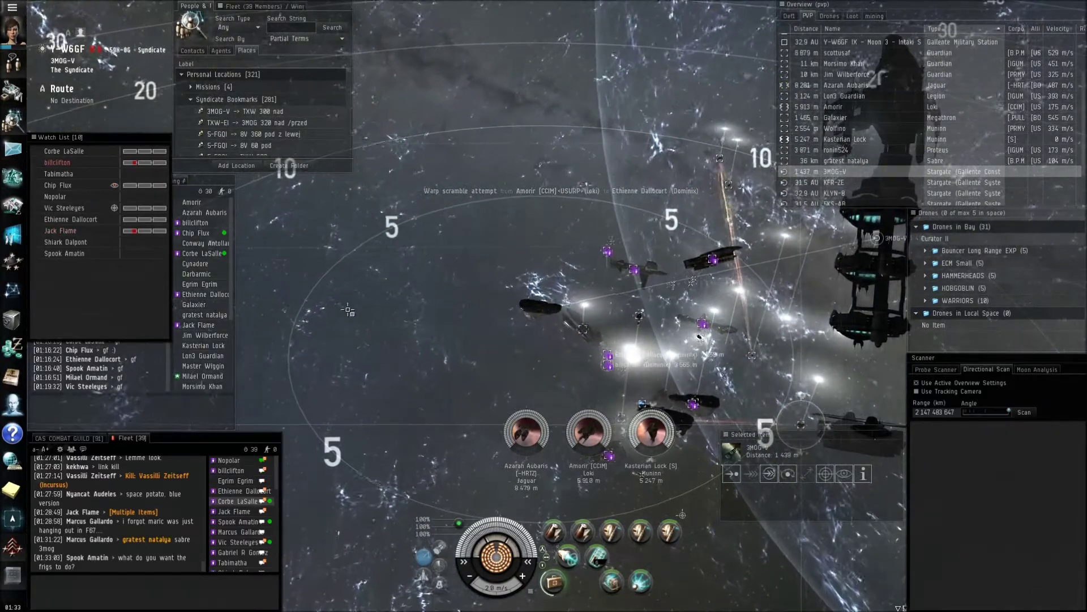
pyautogui.moveTo(348, 311); pyautogui.dragTo(535, 356)
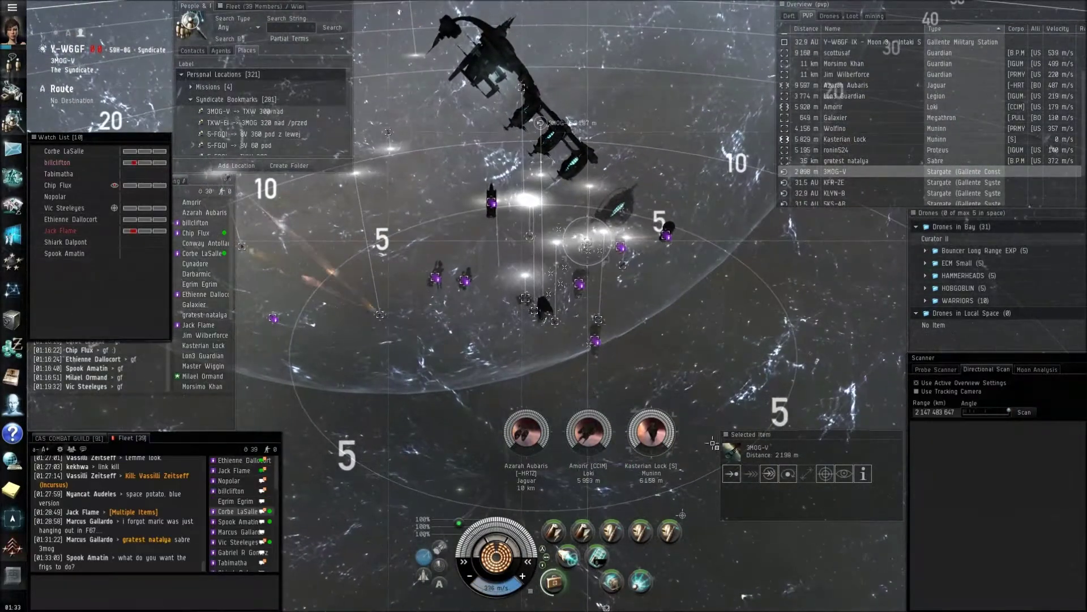
pyautogui.scroll(5, 679, 359)
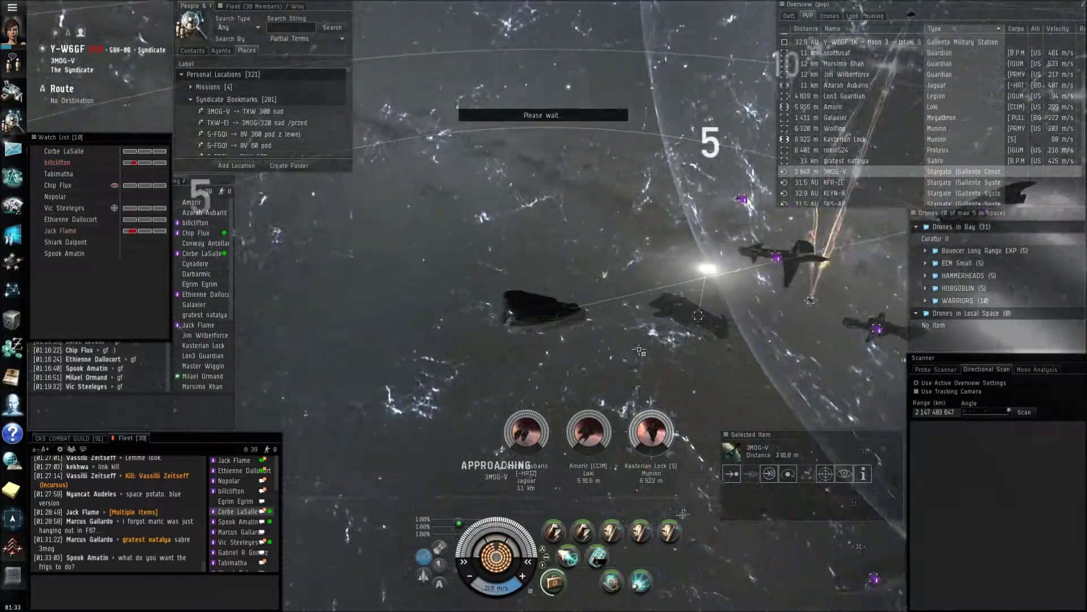
pyautogui.scroll(-5, 640, 350)
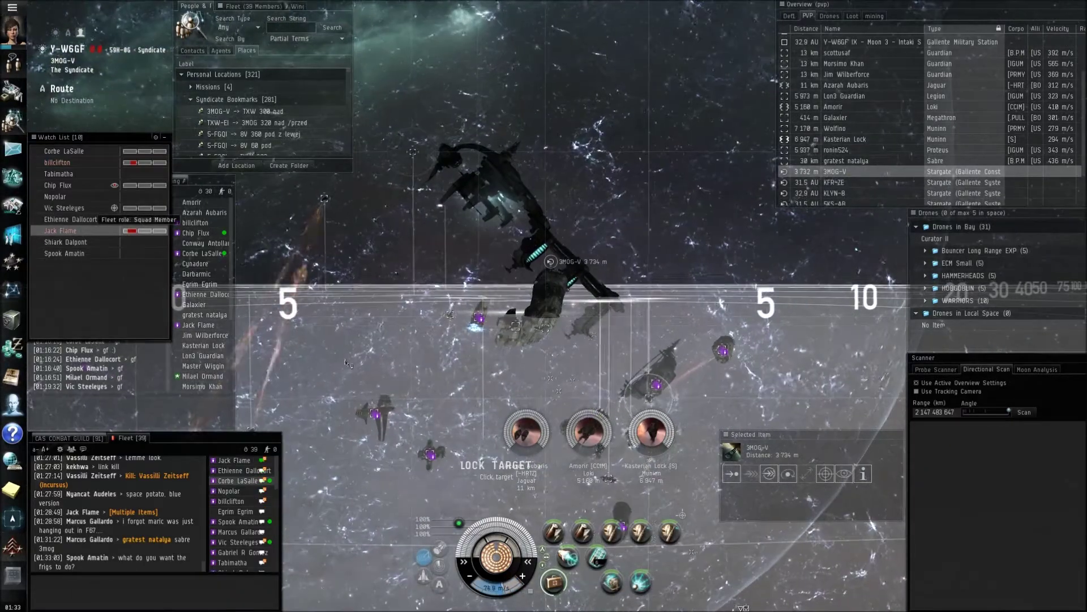
# Step: Approach the Y-W6GF stargate from the overview
pyautogui.rightClick(539, 448)
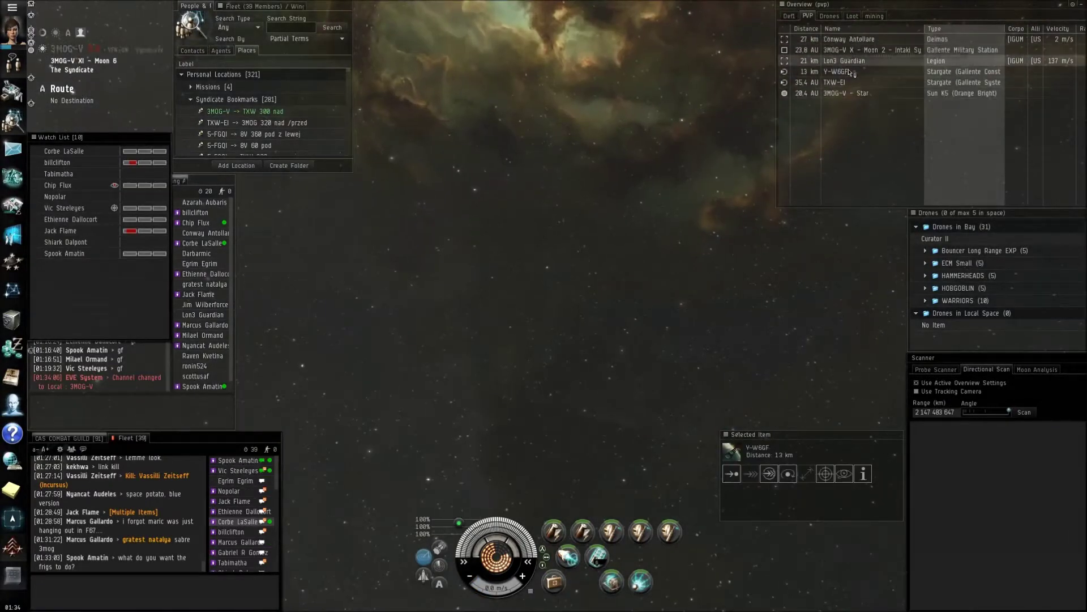
pyautogui.click(853, 74)
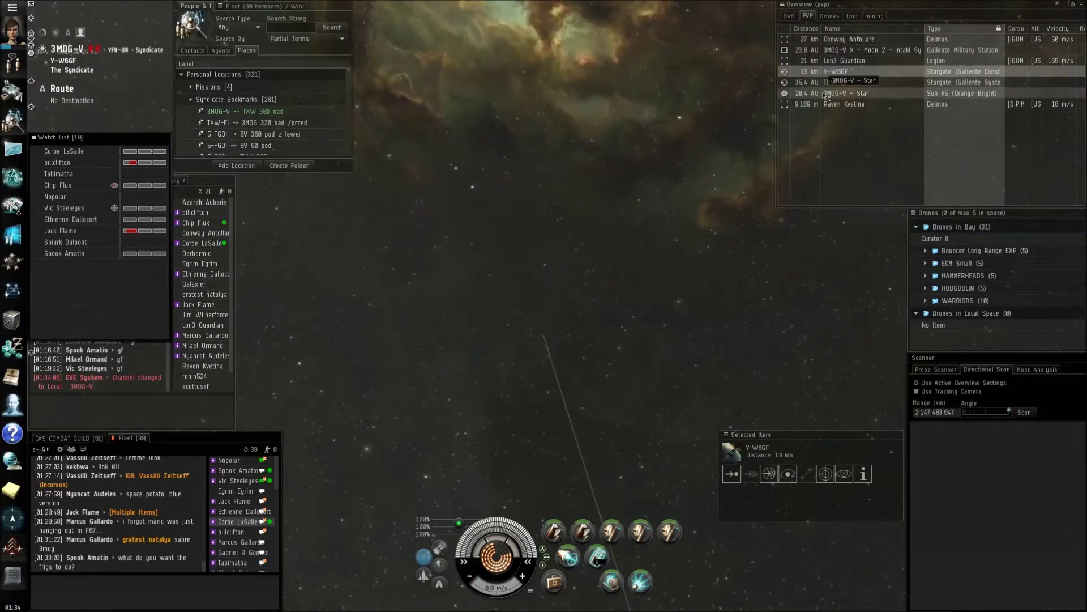
pyautogui.click(841, 49)
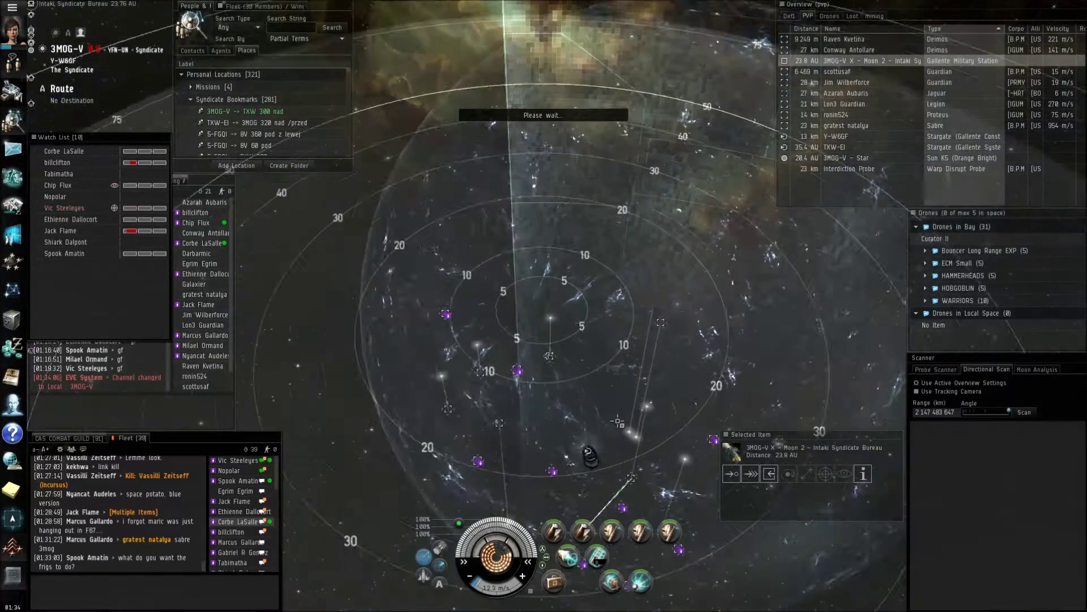
pyautogui.click(580, 415)
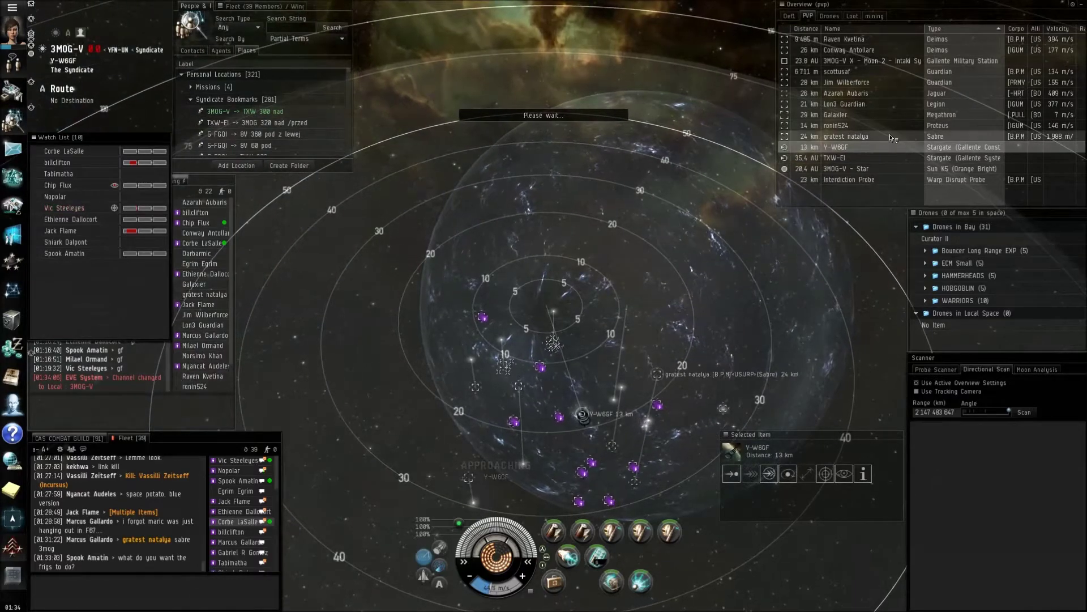
pyautogui.keyDown('ctrl'); pyautogui.click(904, 82); pyautogui.keyUp('ctrl')
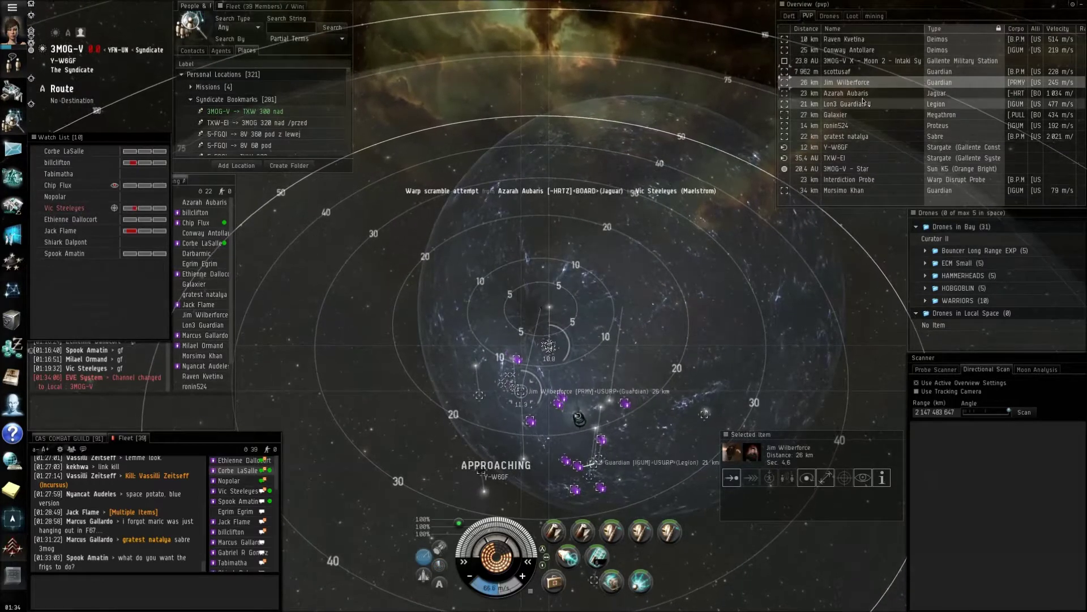
pyautogui.click(864, 103)
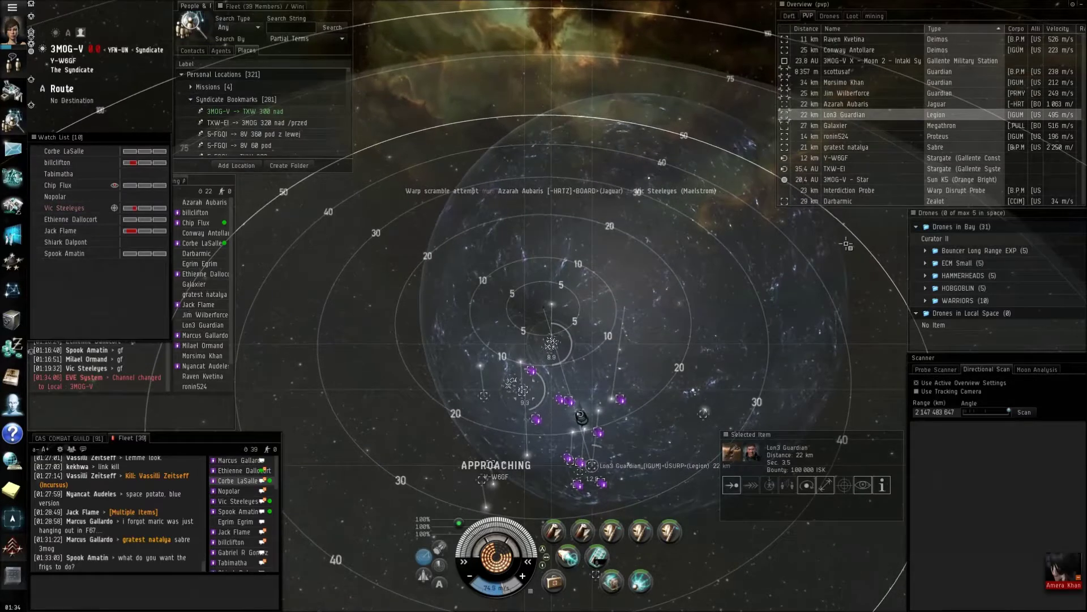
pyautogui.click(837, 82)
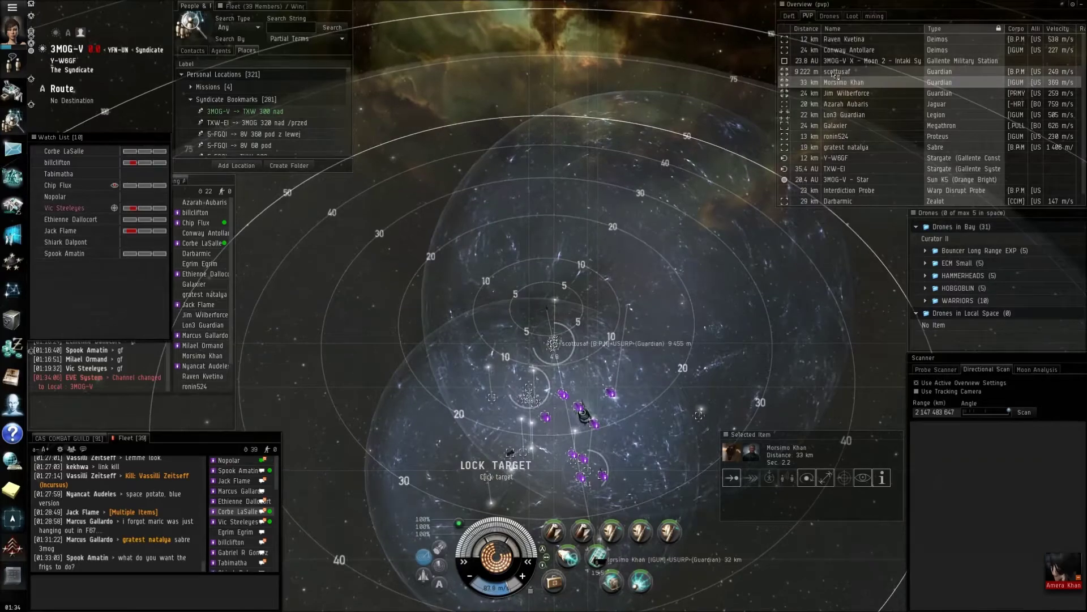
pyautogui.scroll(5, 660, 347)
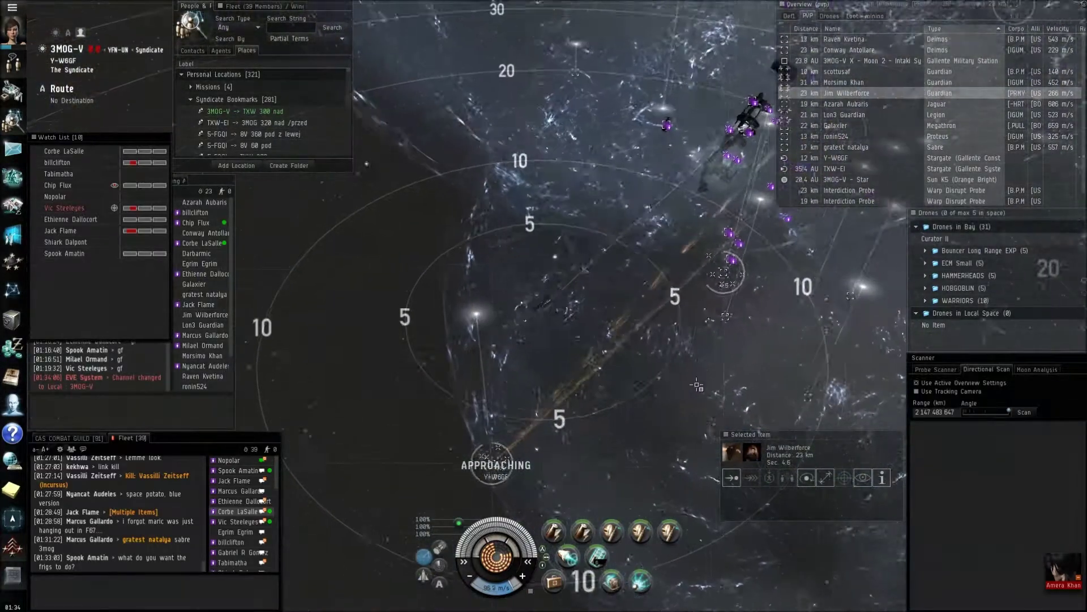
pyautogui.scroll(3, 697, 385)
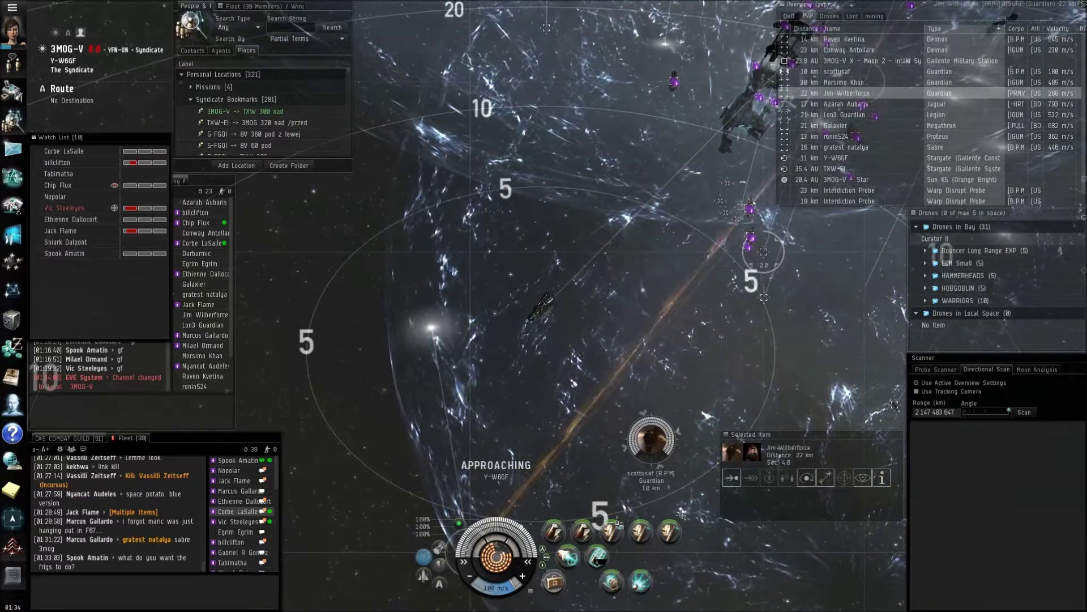
pyautogui.click(651, 440)
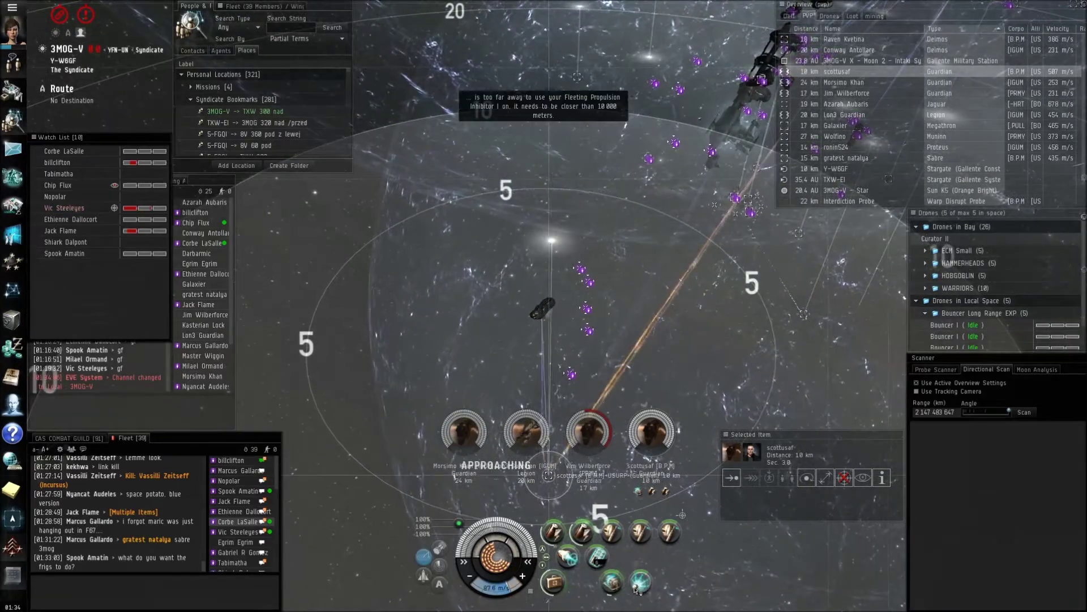
# Step: Send the Bouncer drones to engage Jim Wilberforce, then switch the current target to scottusaf
pyautogui.click(849, 93)
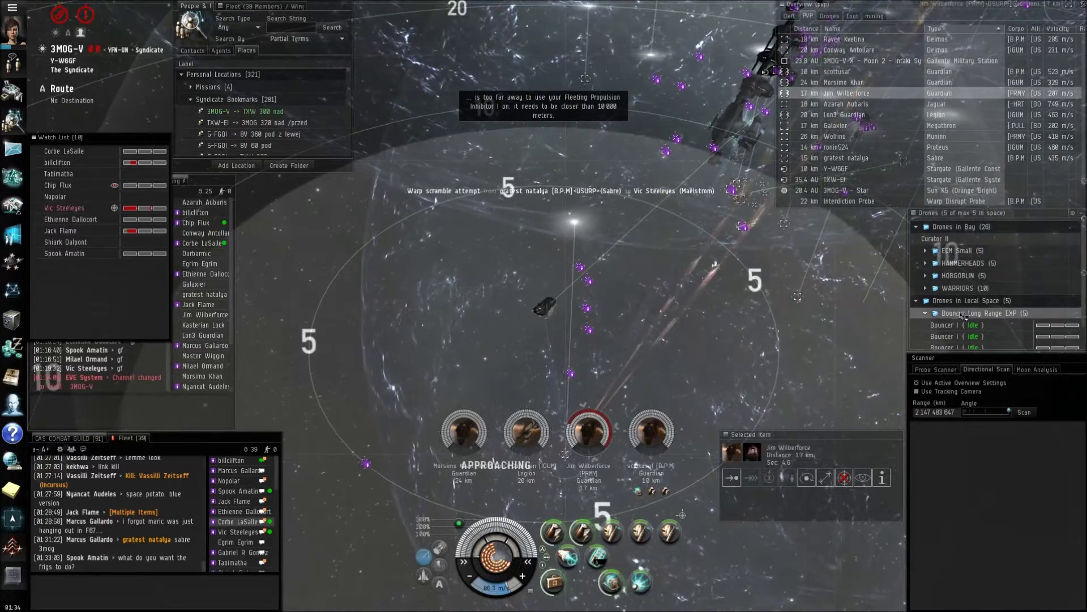
pyautogui.rightClick(967, 314)
pyautogui.click(989, 316)
pyautogui.click(850, 71)
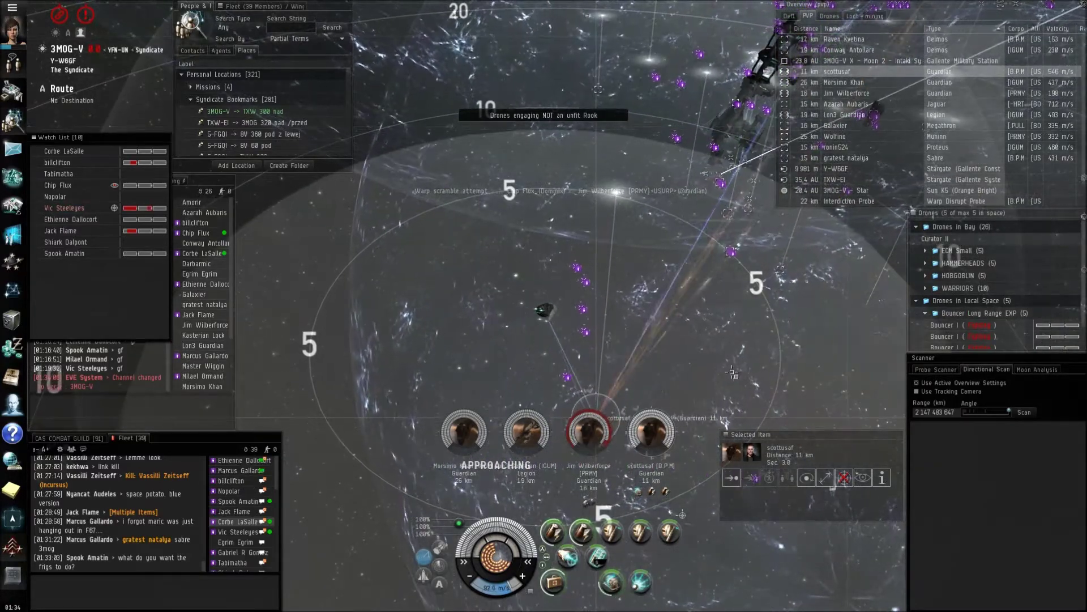
pyautogui.scroll(3, 697, 392)
pyautogui.scroll(3, 693, 425)
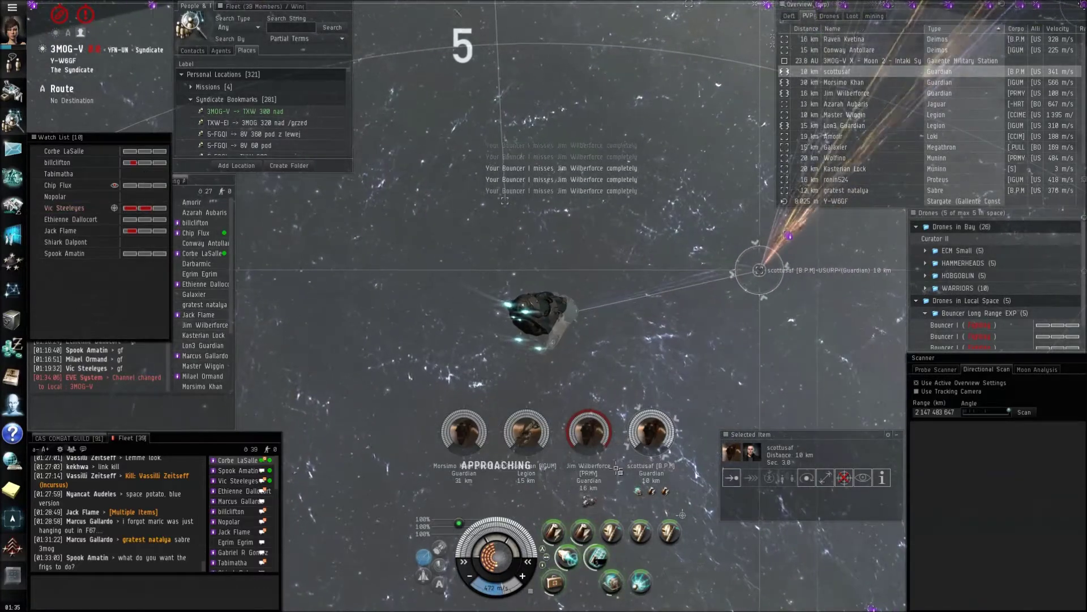
# Step: Approach the locked Legion, Lon3 Guardian
pyautogui.rightClick(544, 432)
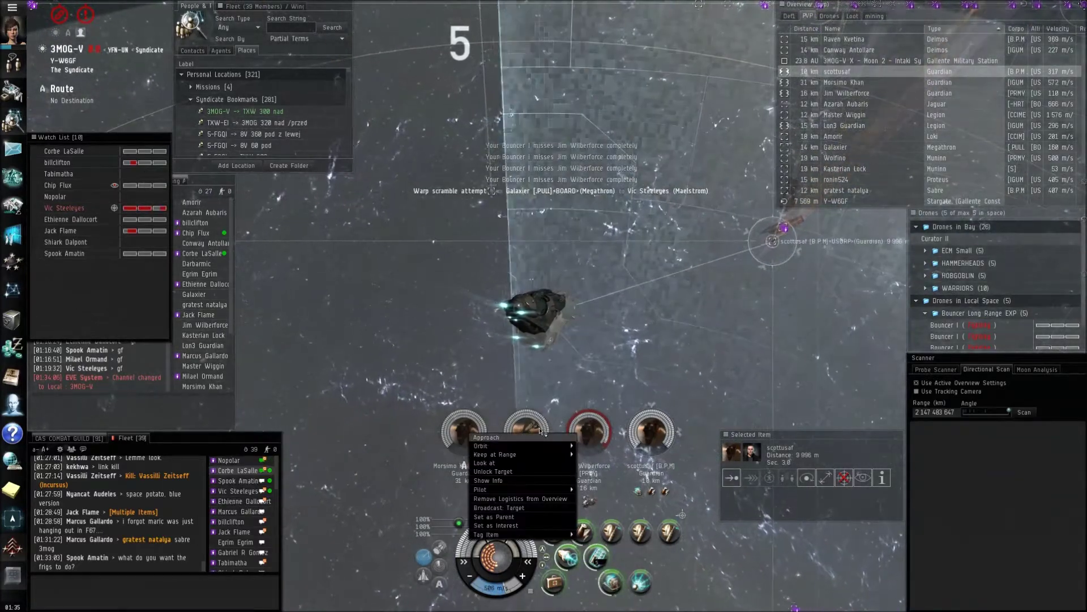
pyautogui.click(510, 437)
pyautogui.rightClick(595, 425)
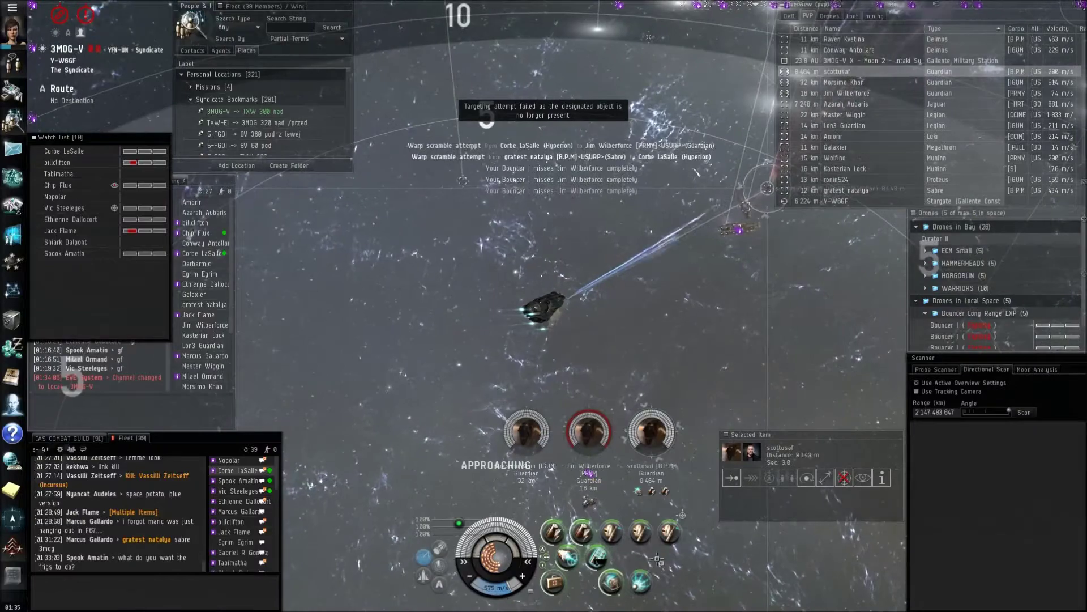
pyautogui.scroll(-5, 622, 302)
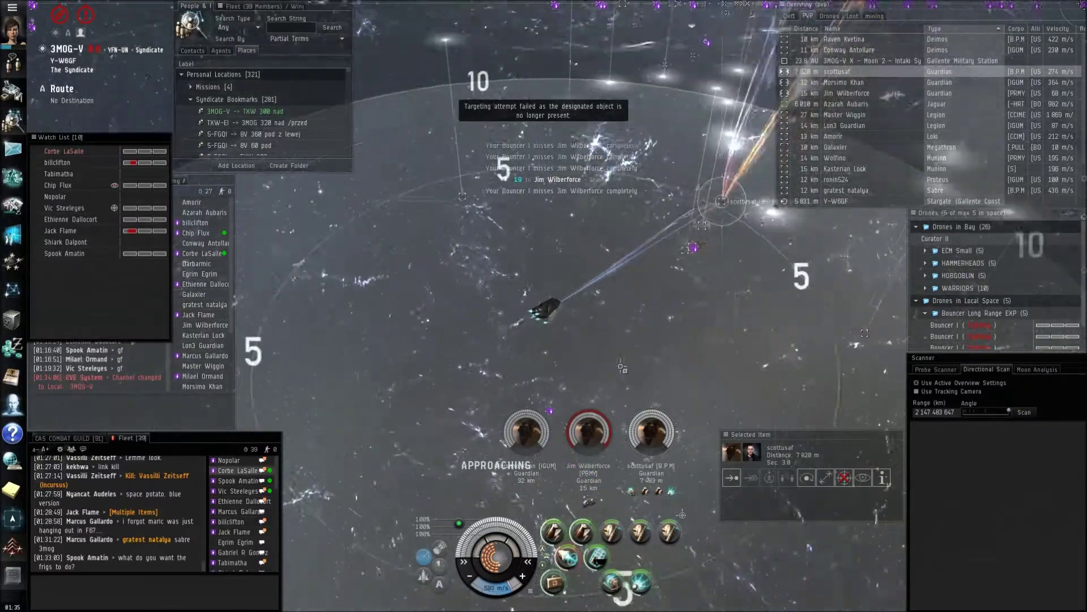
pyautogui.scroll(3, 622, 303)
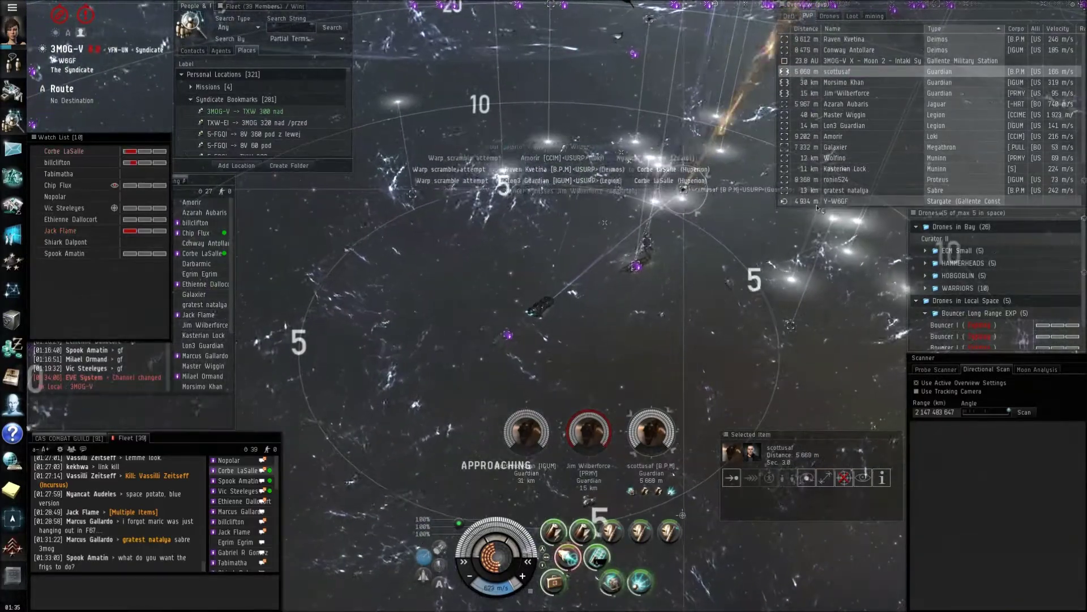
# Step: Select the Y-W6GF stargate and orbit fleetmate Corbe LaSalle at 500 m
pyautogui.click(817, 202)
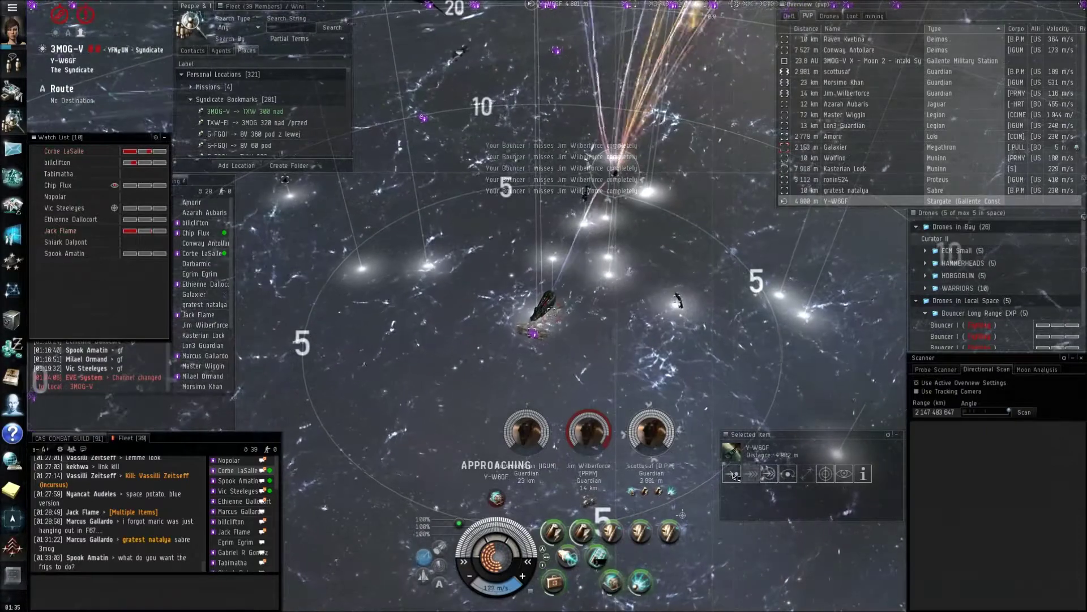
pyautogui.rightClick(101, 155)
pyautogui.click(205, 167)
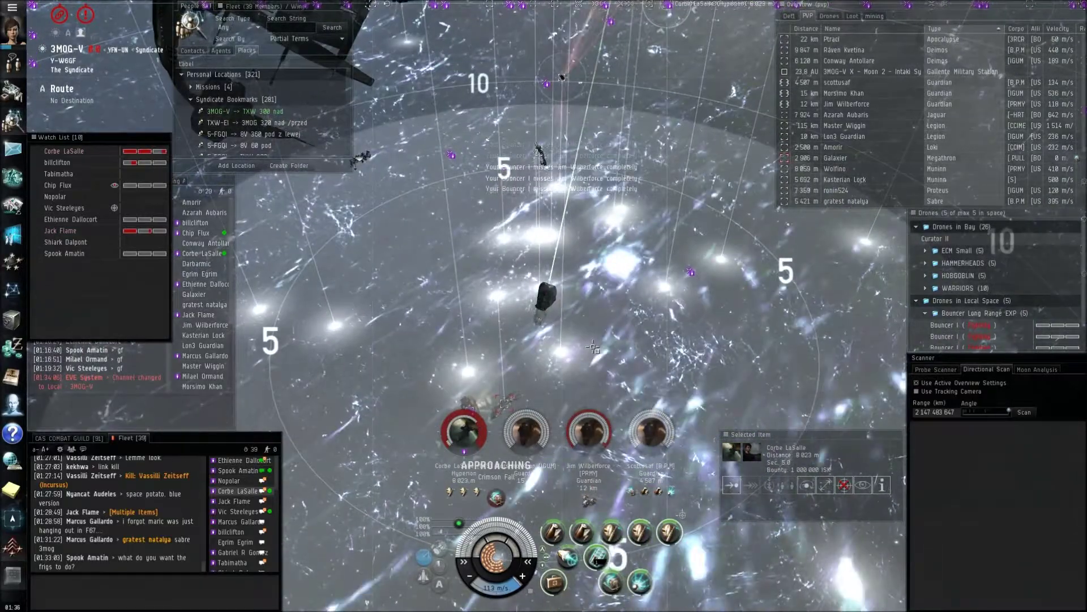
pyautogui.scroll(2, 596, 347)
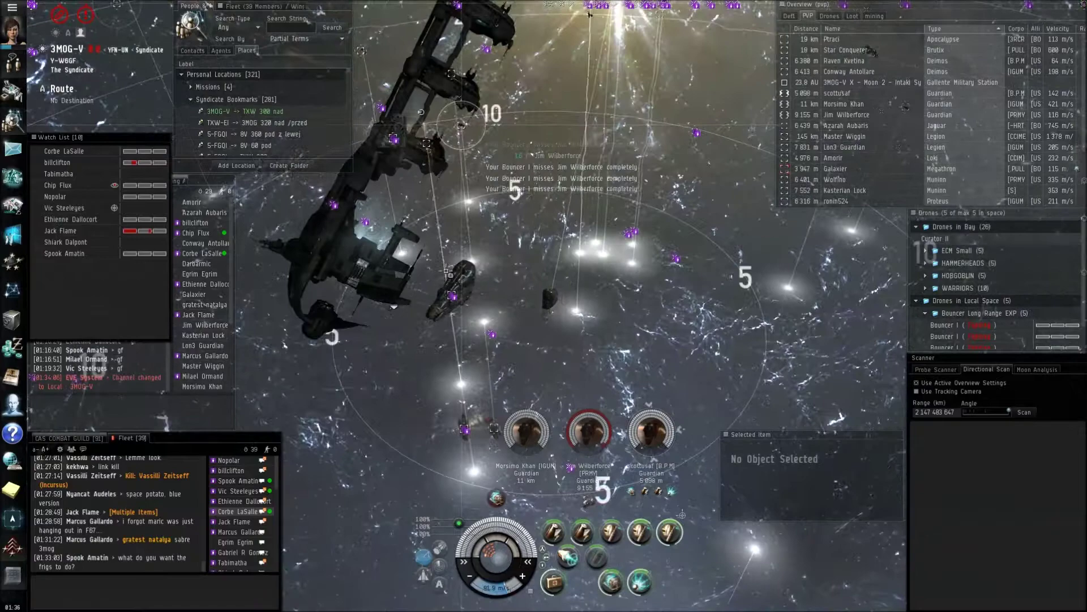
# Step: Rotate the camera around the brawl and lock fleetmate Jack Flame's Abaddon
pyautogui.click(419, 155)
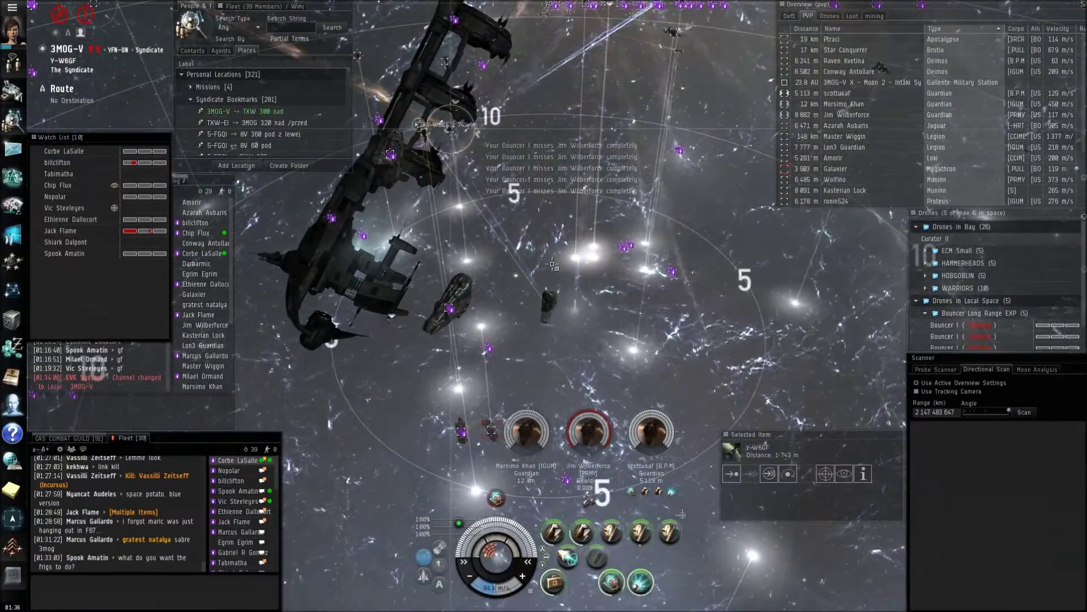
pyautogui.scroll(-3, 564, 317)
pyautogui.moveTo(563, 315); pyautogui.dragTo(435, 223)
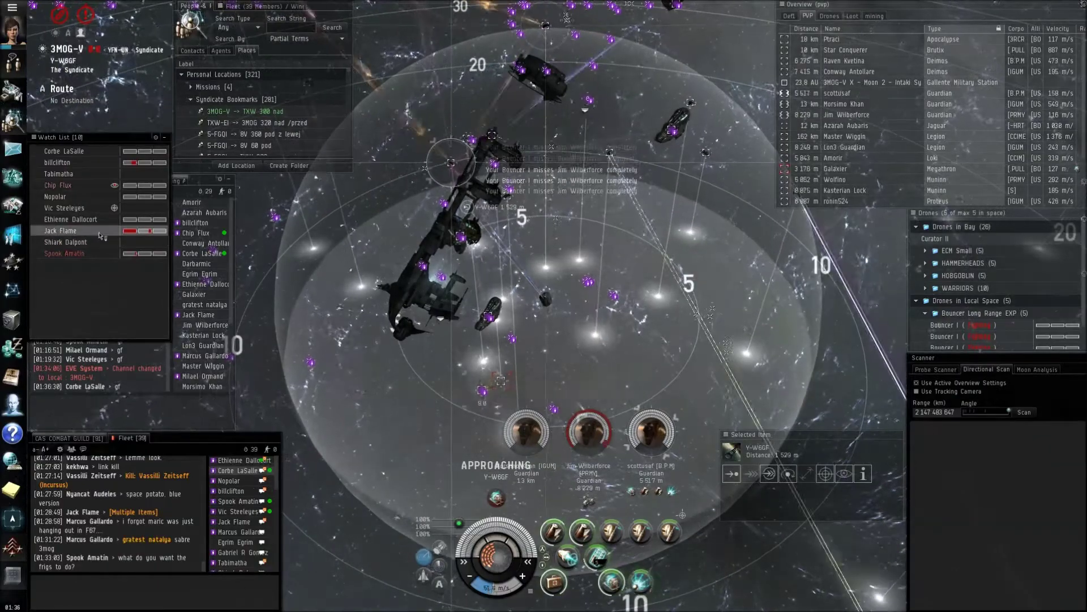
pyautogui.press('ctrl')
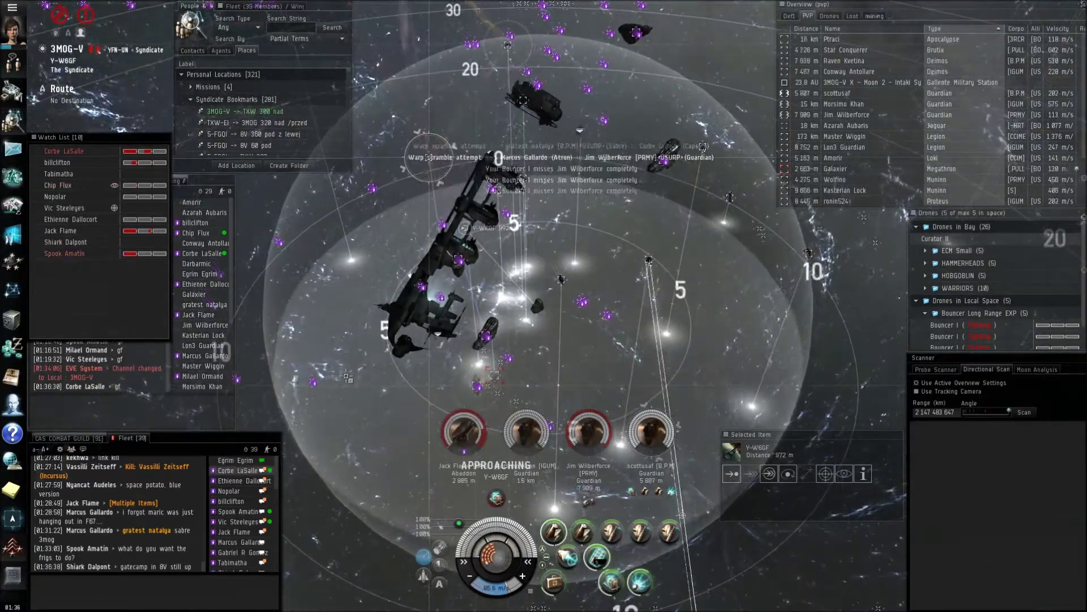
pyautogui.click(461, 434)
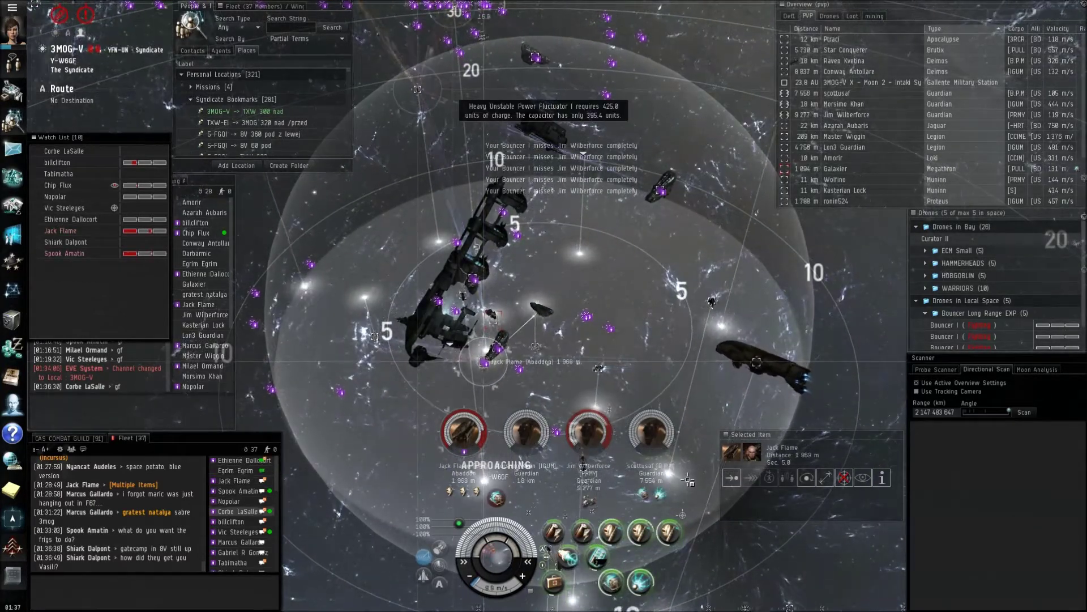
# Step: Reselect Jack Flame and activate the Large Solace Remote Armor Repairer with F1
pyautogui.click(417, 74)
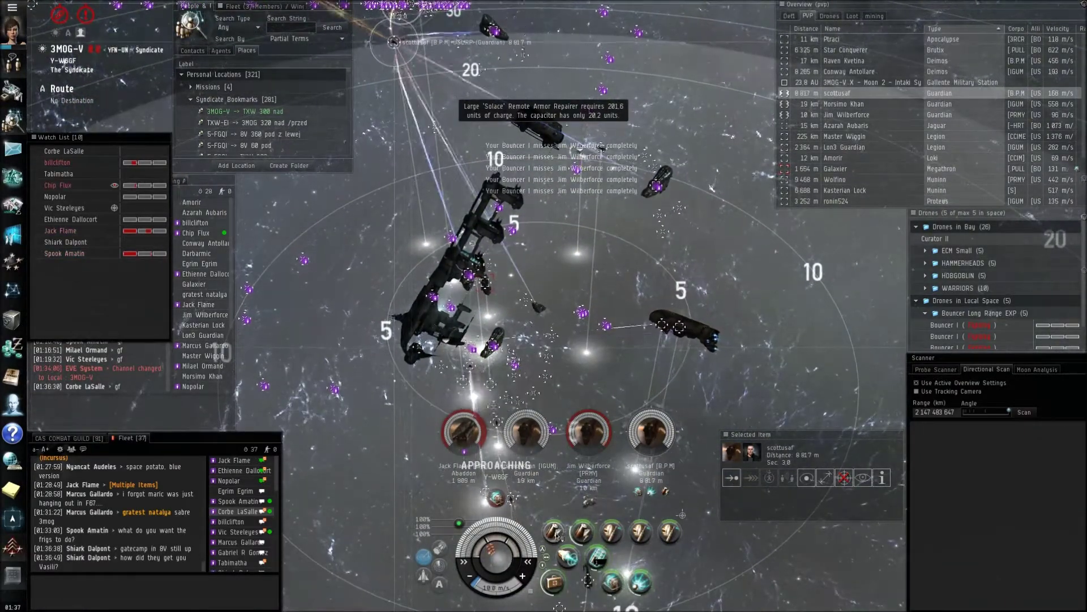
pyautogui.click(463, 431)
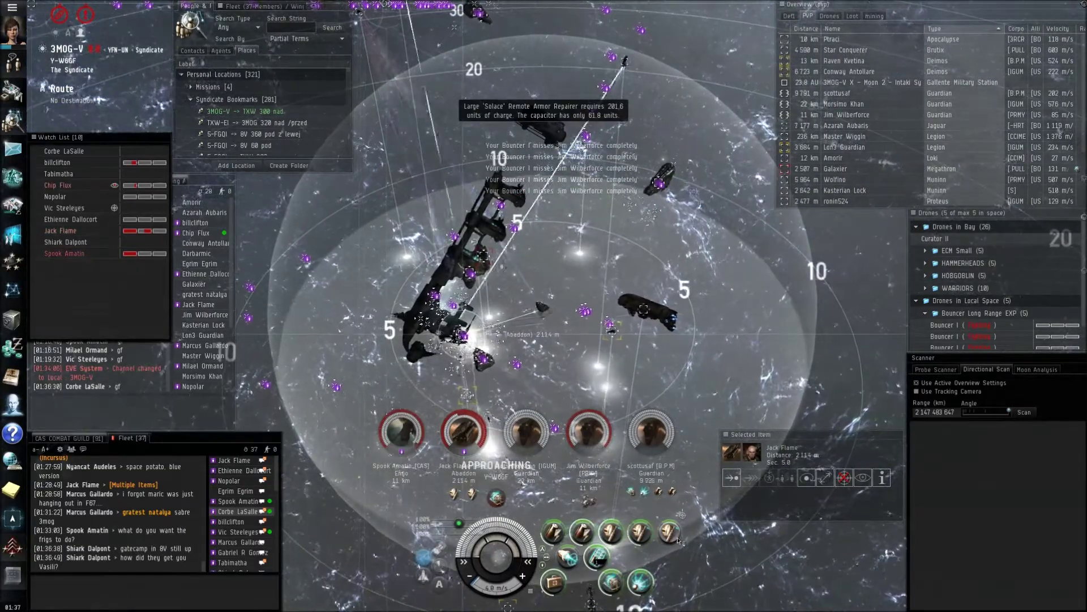
pyautogui.press('F1')
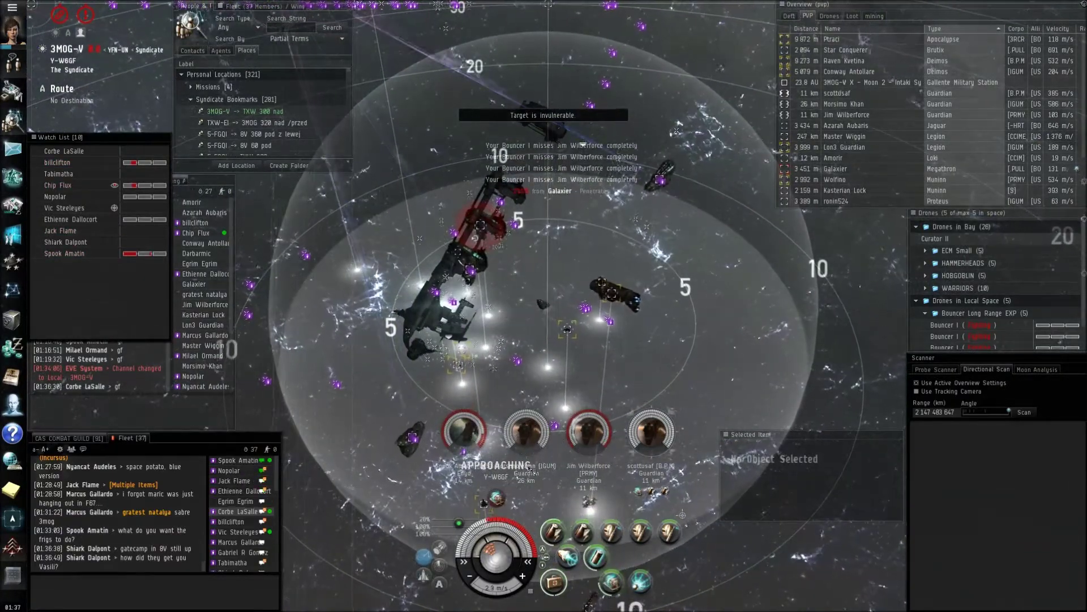
# Step: Try recalling the Bouncer drones, then abandon them and confirm with Yes
pyautogui.rightClick(978, 314)
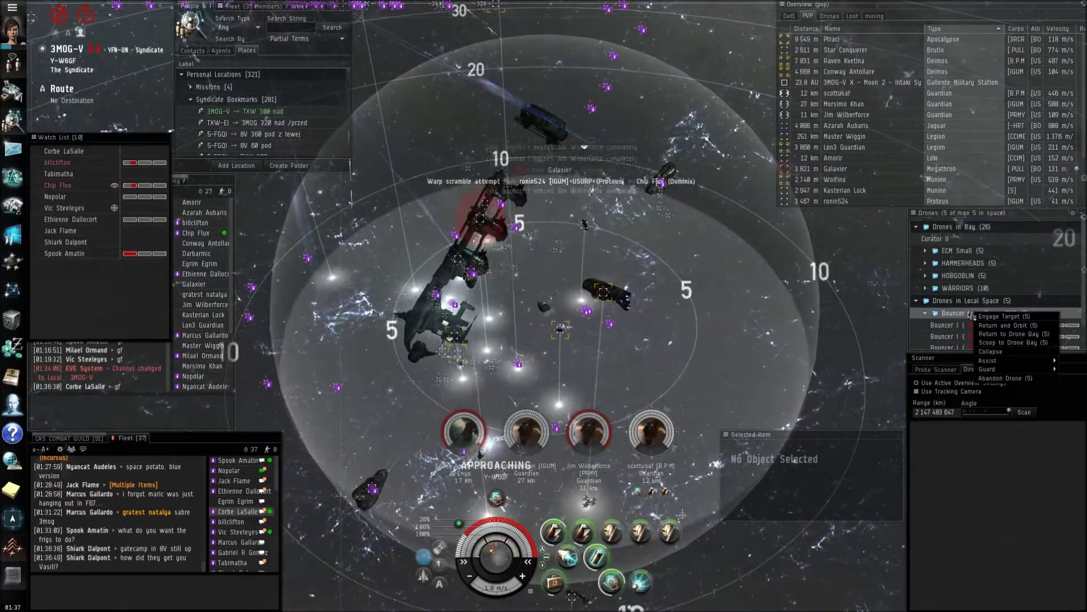
pyautogui.click(994, 335)
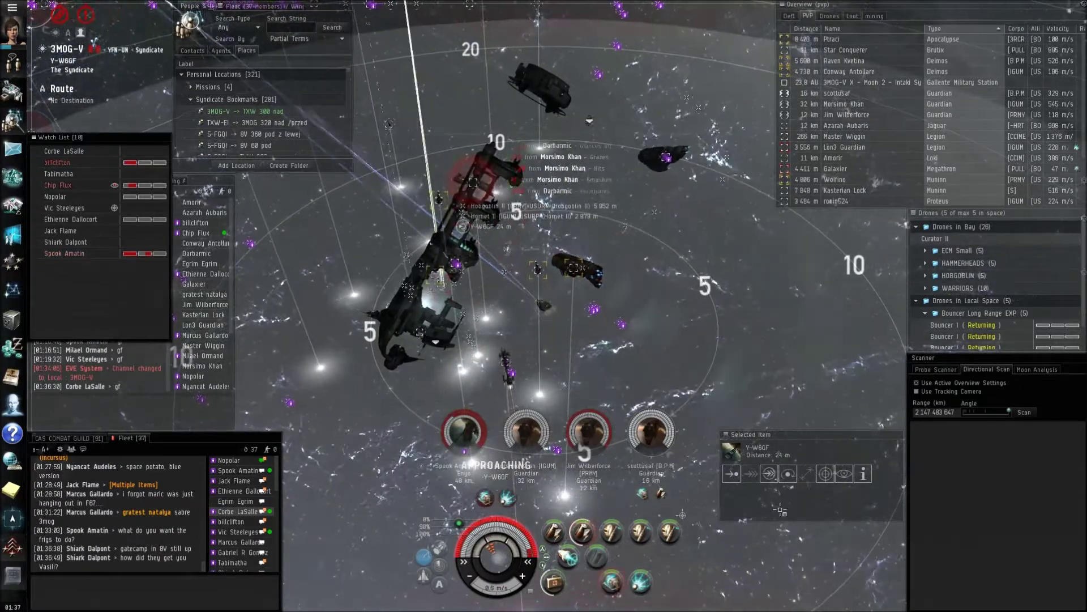
pyautogui.rightClick(956, 314)
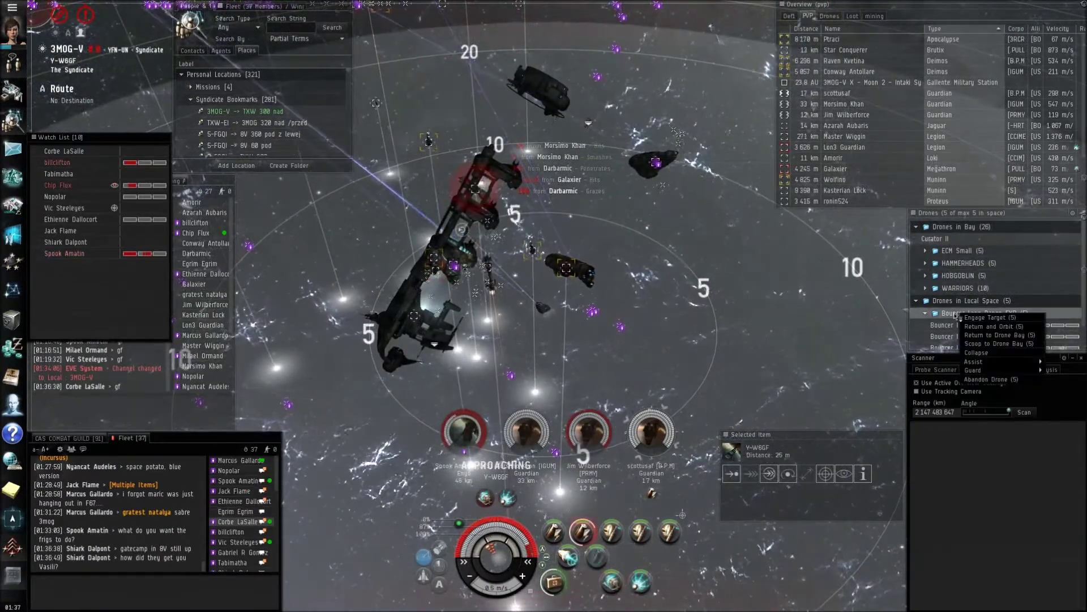
pyautogui.click(988, 379)
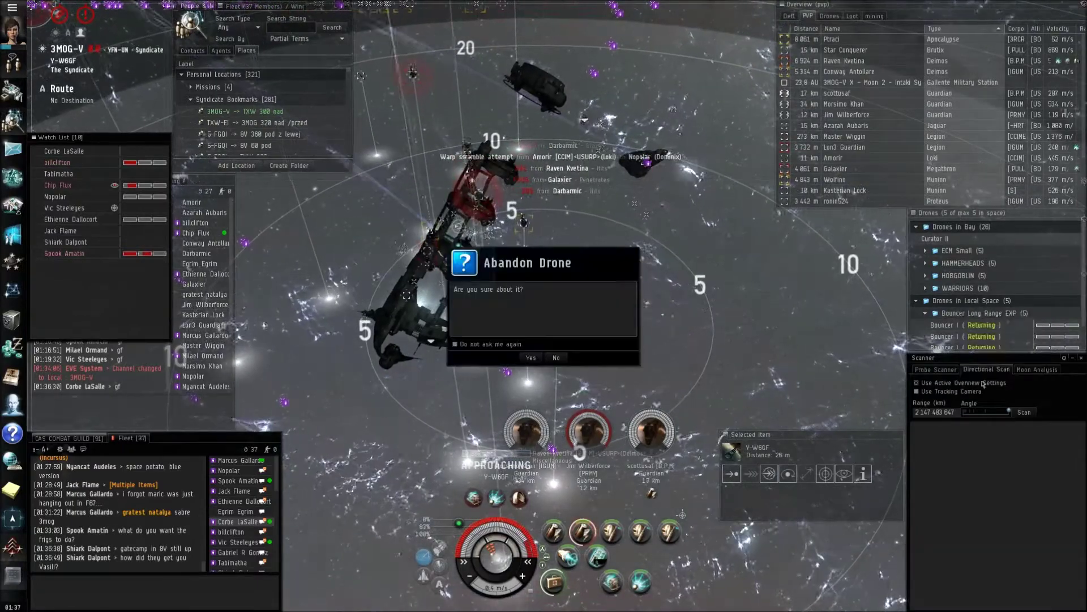
pyautogui.click(531, 358)
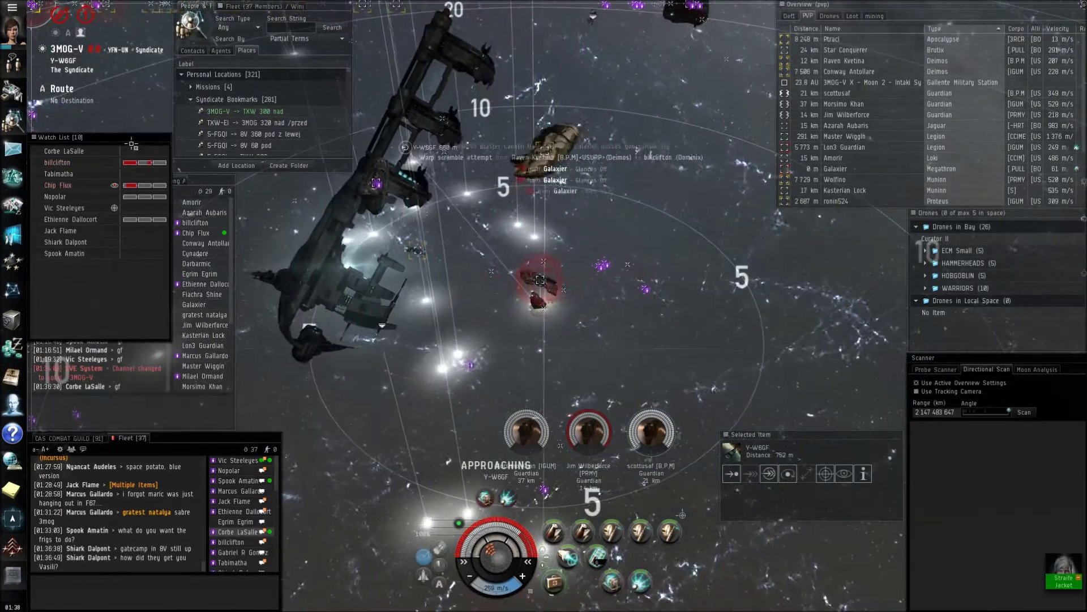
# Step: Open the cargo hold of looted modules with Alt+C
pyautogui.hotkey('alt', 'c')
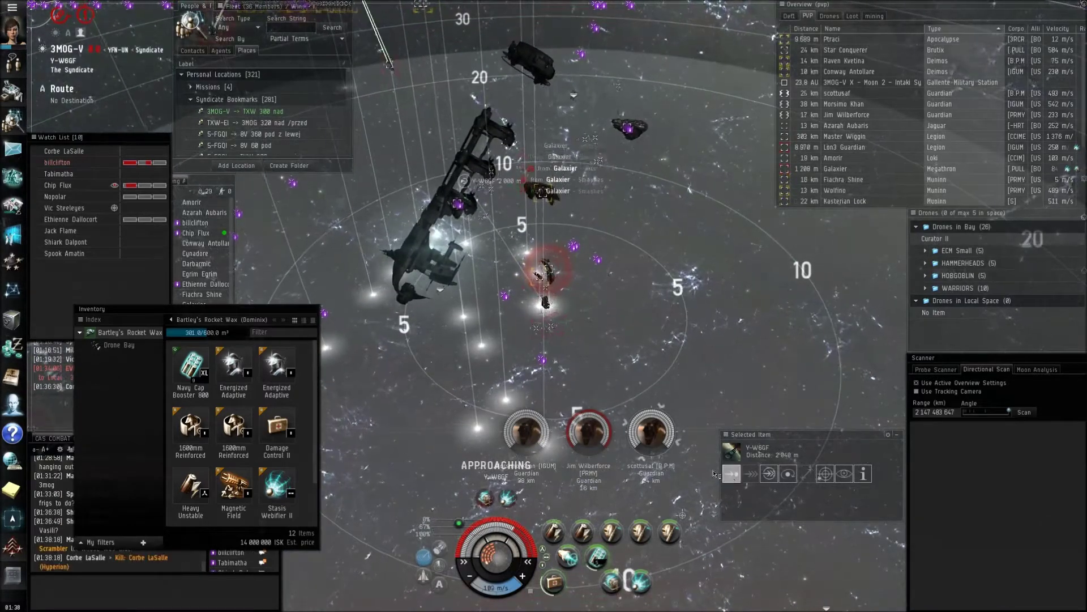
pyautogui.moveTo(714, 474); pyautogui.dragTo(418, 390)
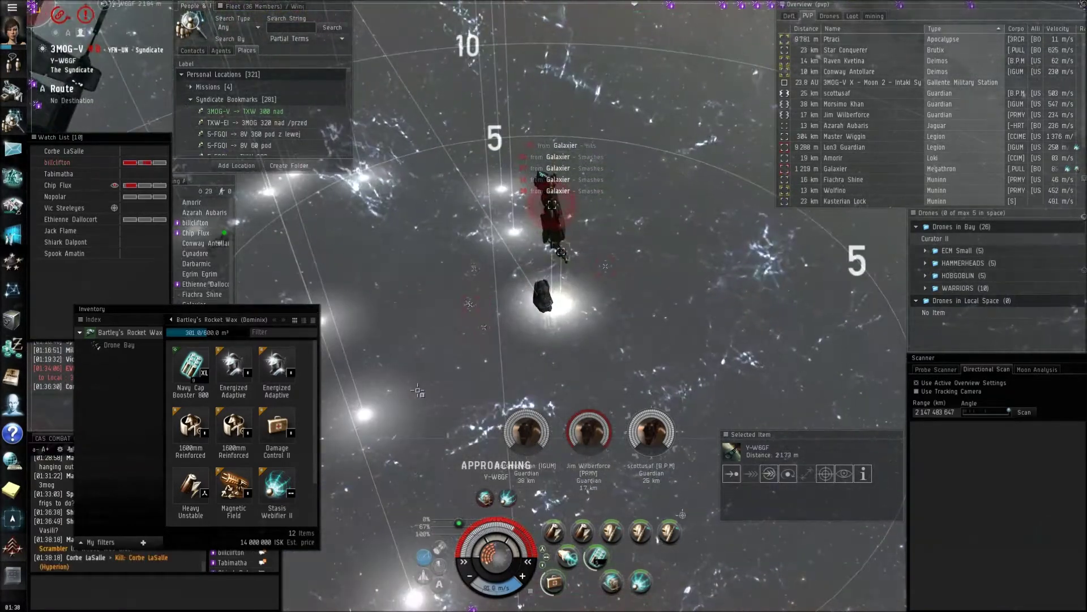
pyautogui.scroll(-3, 413, 378)
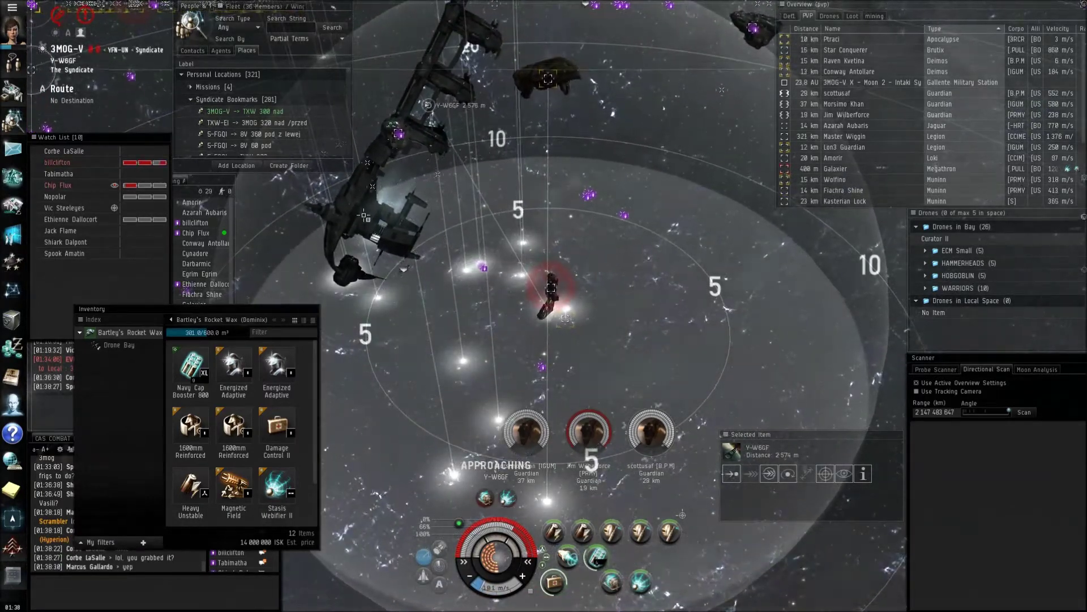
pyautogui.moveTo(441, 371)
pyautogui.mouseDown()
pyautogui.moveTo(489, 276)
pyautogui.moveTo(479, 251)
pyautogui.mouseUp()
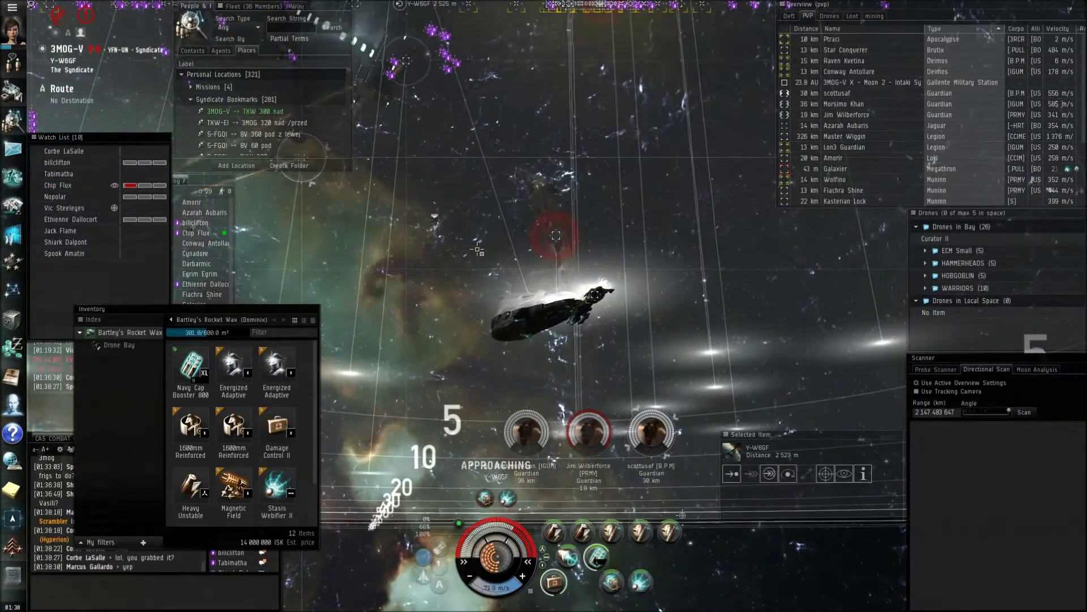
pyautogui.scroll(5, 467, 272)
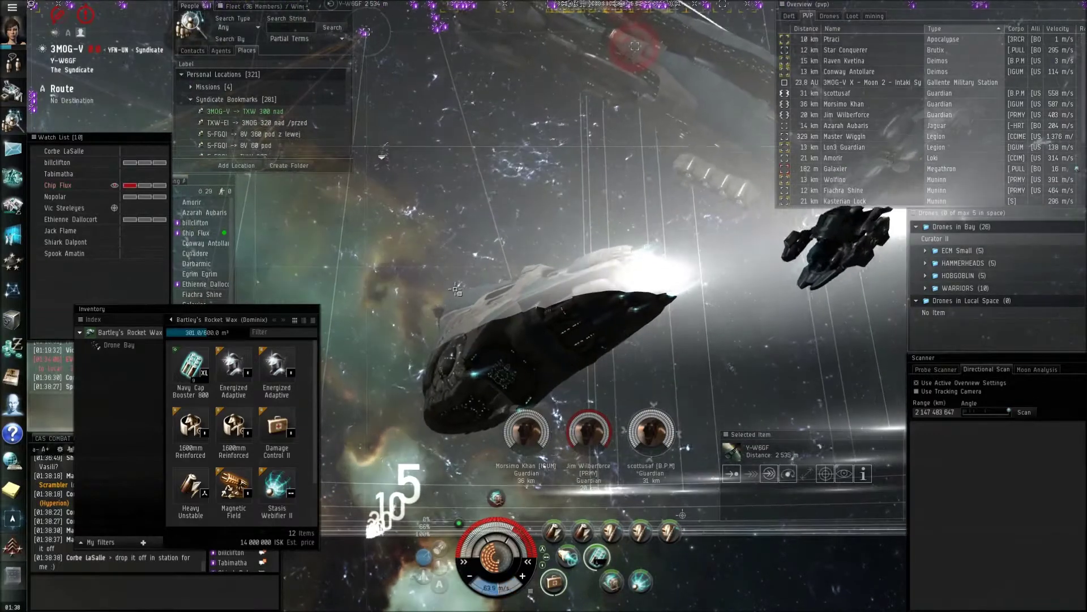
pyautogui.moveTo(457, 290); pyautogui.dragTo(425, 255)
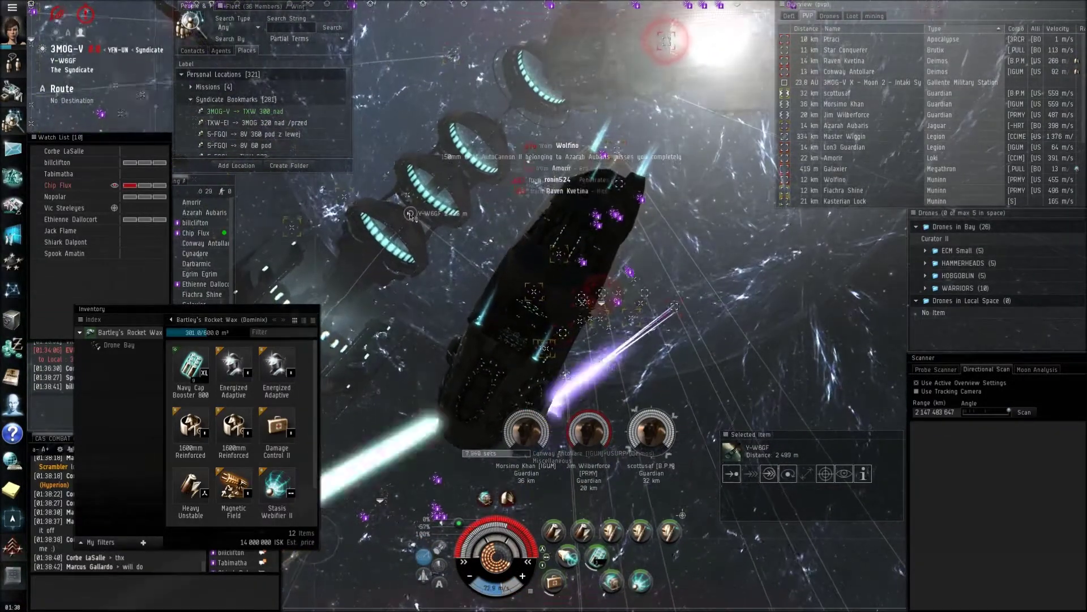
# Step: Approach the Y-W6GF stargate and jump through it
pyautogui.click(732, 474)
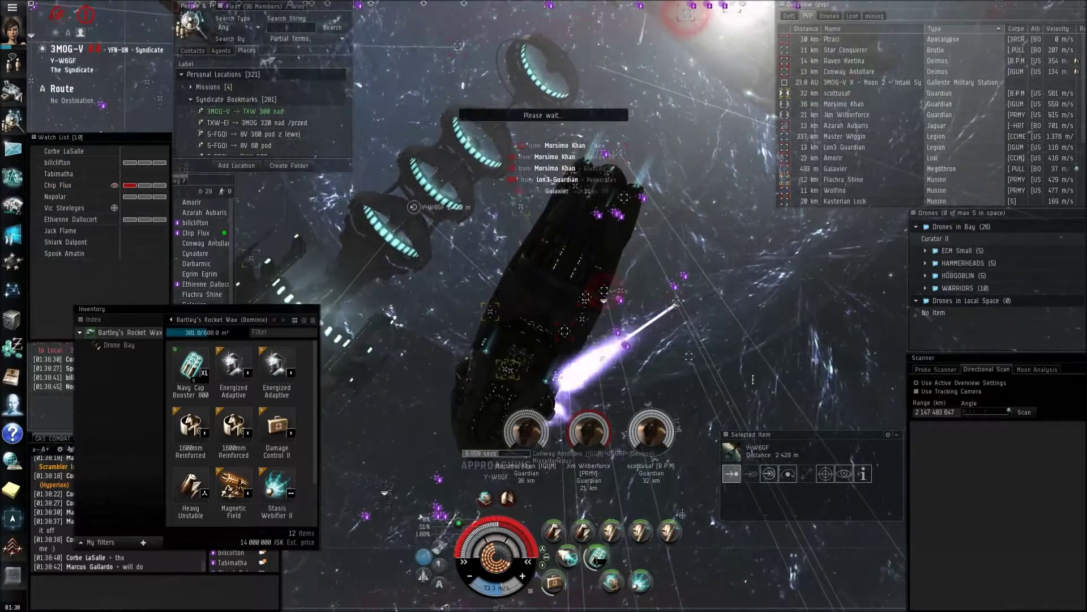
pyautogui.scroll(-5, 753, 379)
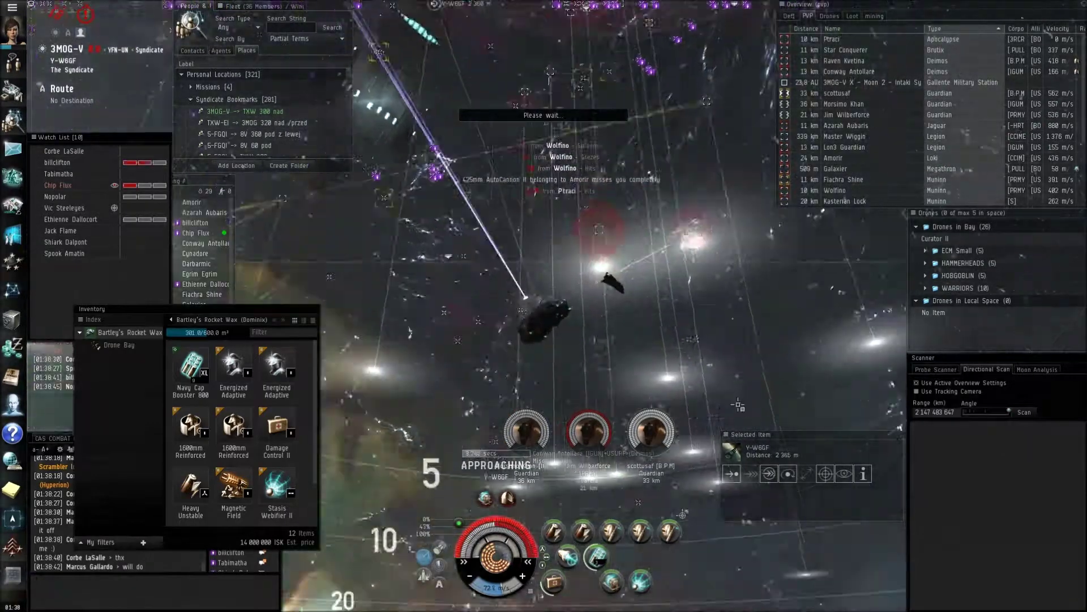
pyautogui.moveTo(739, 406); pyautogui.dragTo(656, 384)
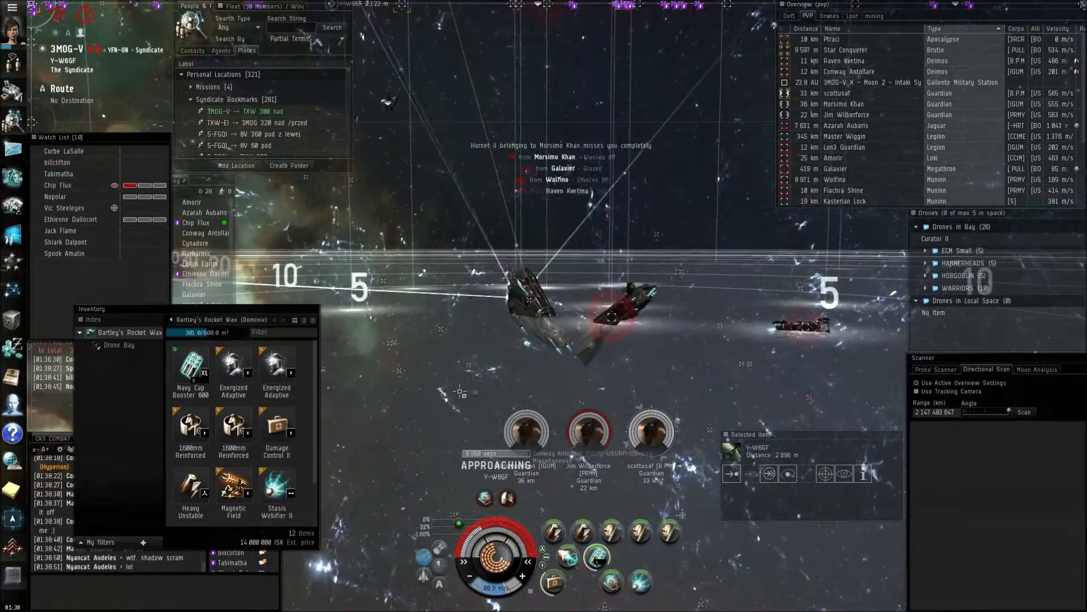
pyautogui.scroll(-2, 799, 517)
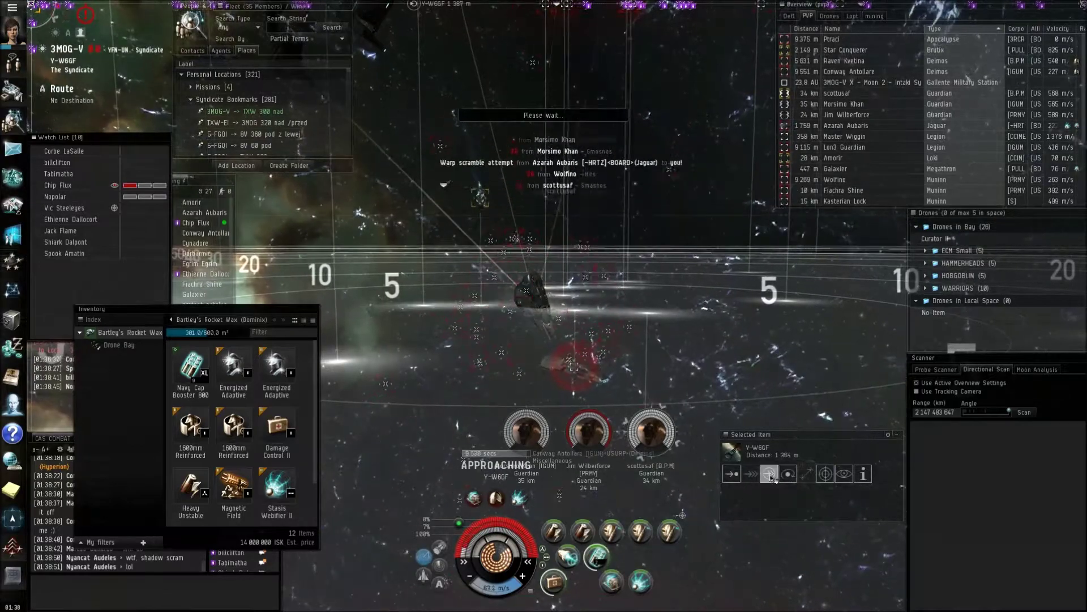
pyautogui.click(771, 477)
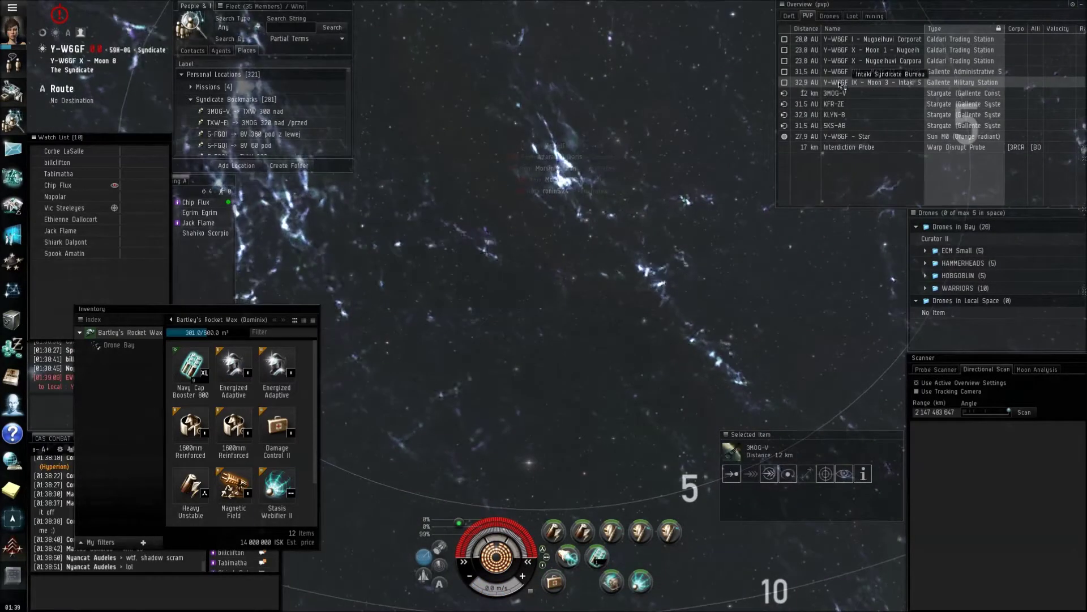
# Step: Try docking at the Moon 3 Intaki Syndicate Bureau, then align to it
pyautogui.click(840, 83)
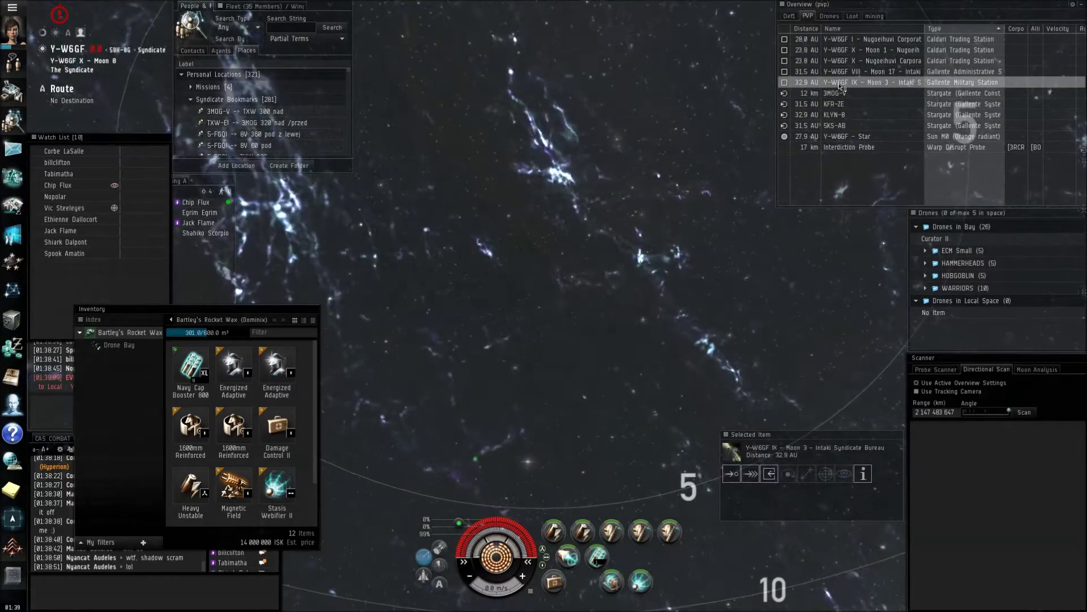
pyautogui.rightClick(840, 85)
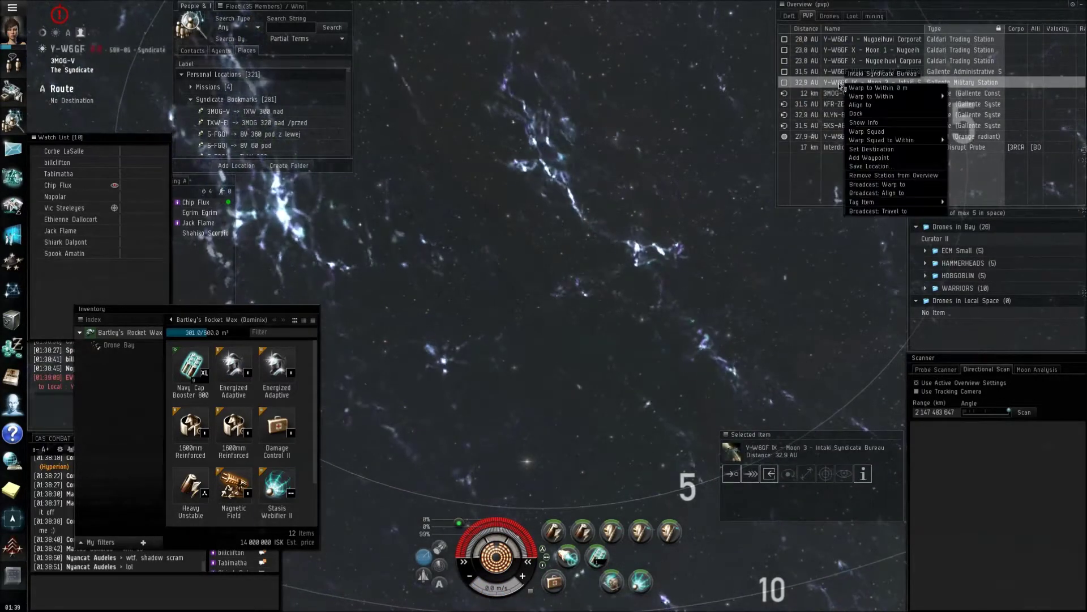
pyautogui.click(868, 114)
pyautogui.rightClick(845, 85)
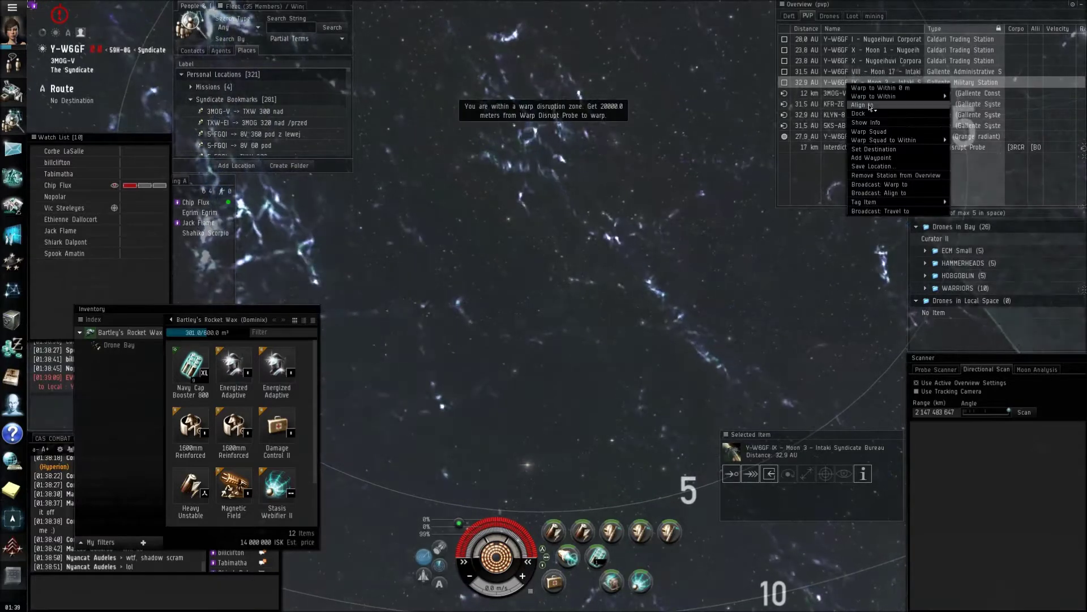
pyautogui.click(868, 104)
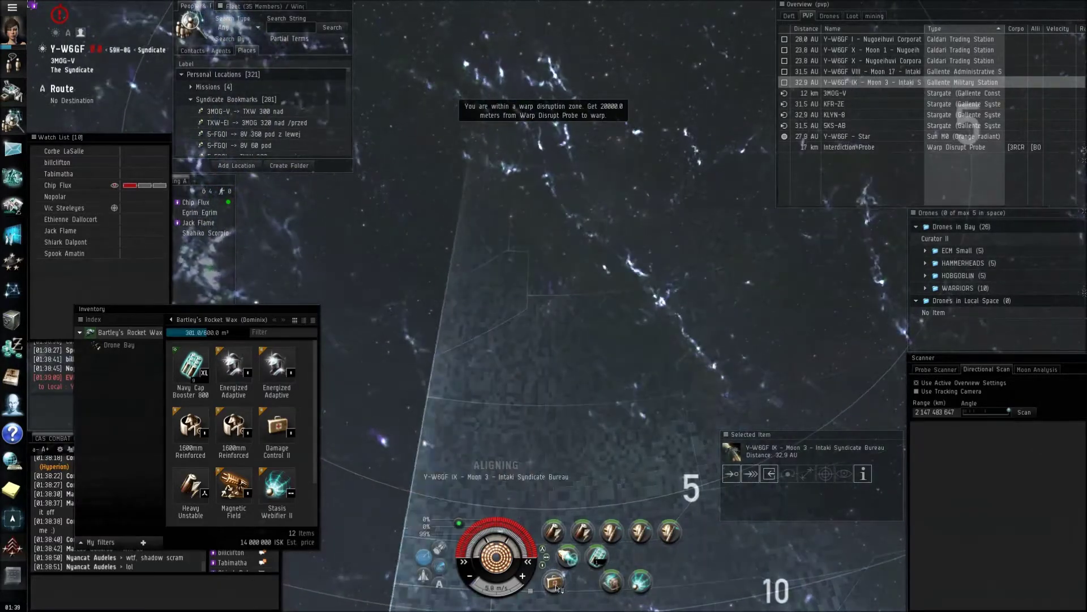
pyautogui.scroll(-5, 595, 297)
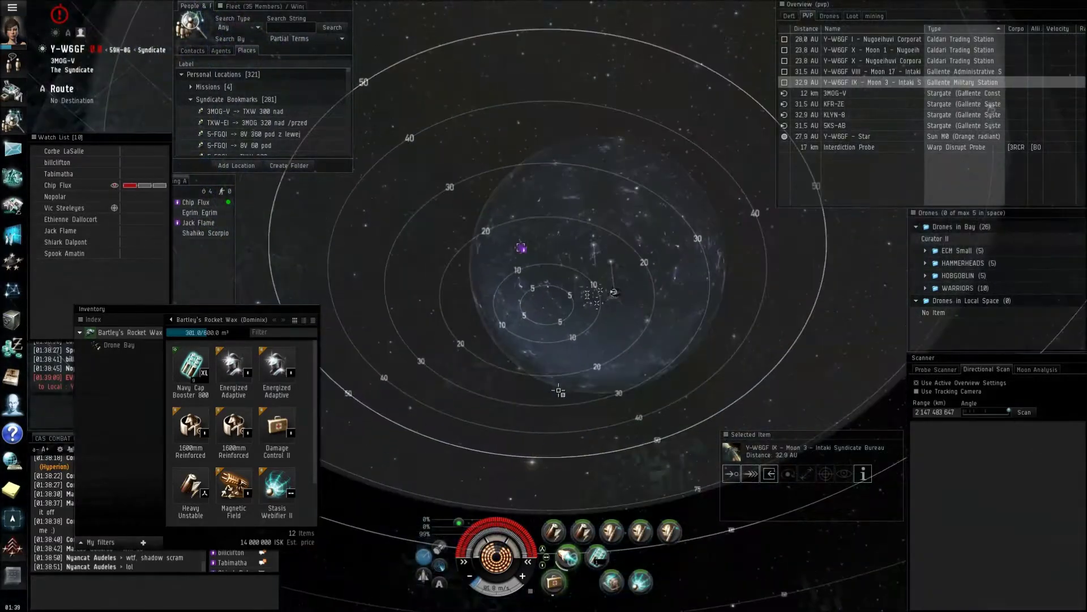
# Step: Orbit the camera around the ship to bring the sun into view
pyautogui.moveTo(559, 392)
pyautogui.mouseDown()
pyautogui.moveTo(662, 442)
pyautogui.moveTo(757, 445)
pyautogui.moveTo(753, 460)
pyautogui.mouseUp()
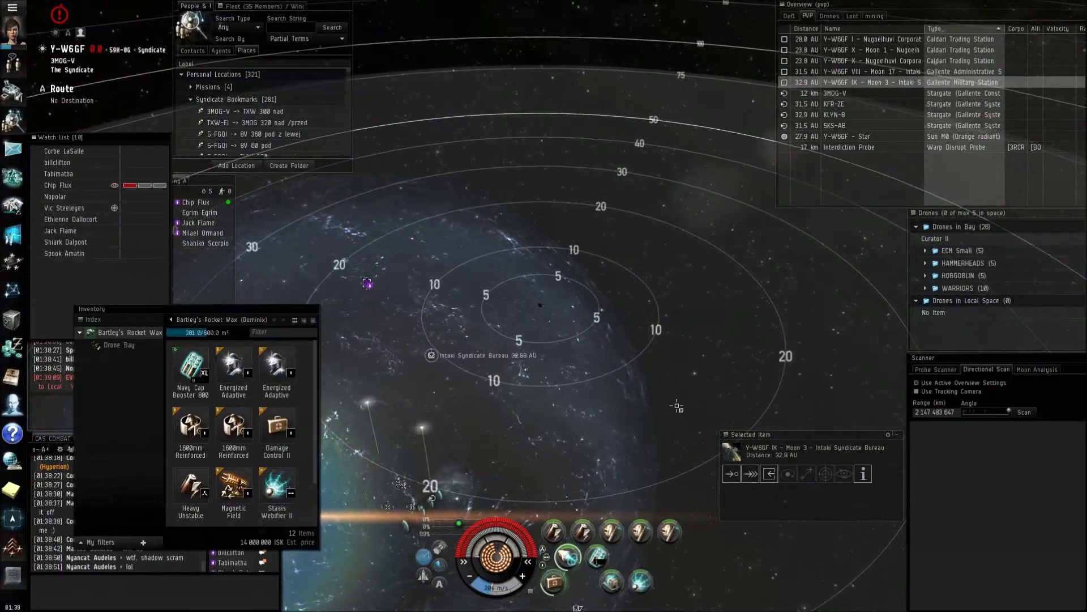
pyautogui.moveTo(678, 407); pyautogui.dragTo(651, 379)
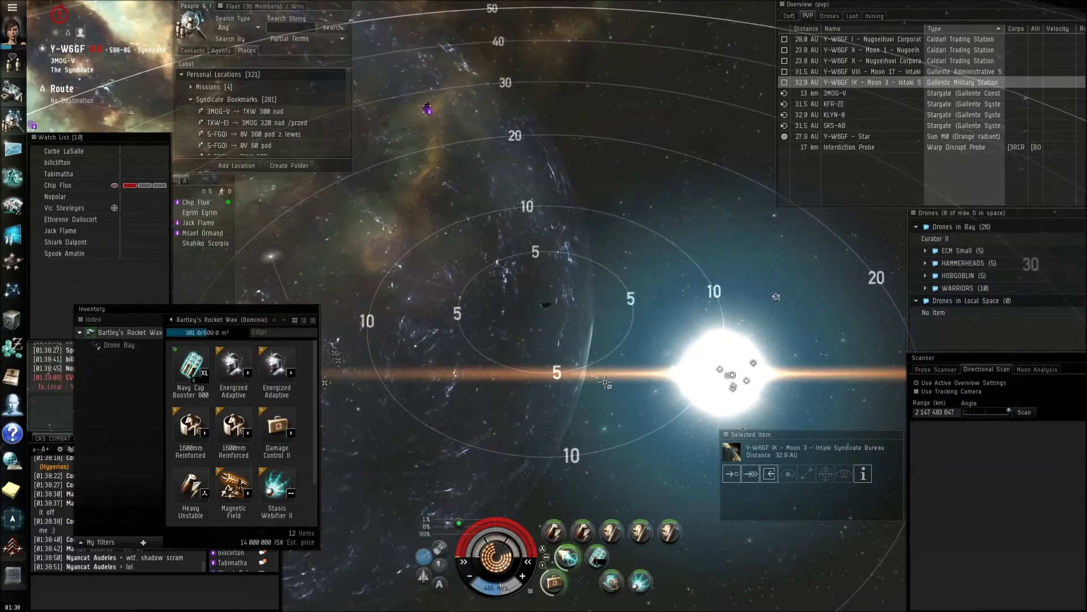
pyautogui.moveTo(630, 383); pyautogui.dragTo(611, 388)
pyautogui.scroll(3, 606, 389)
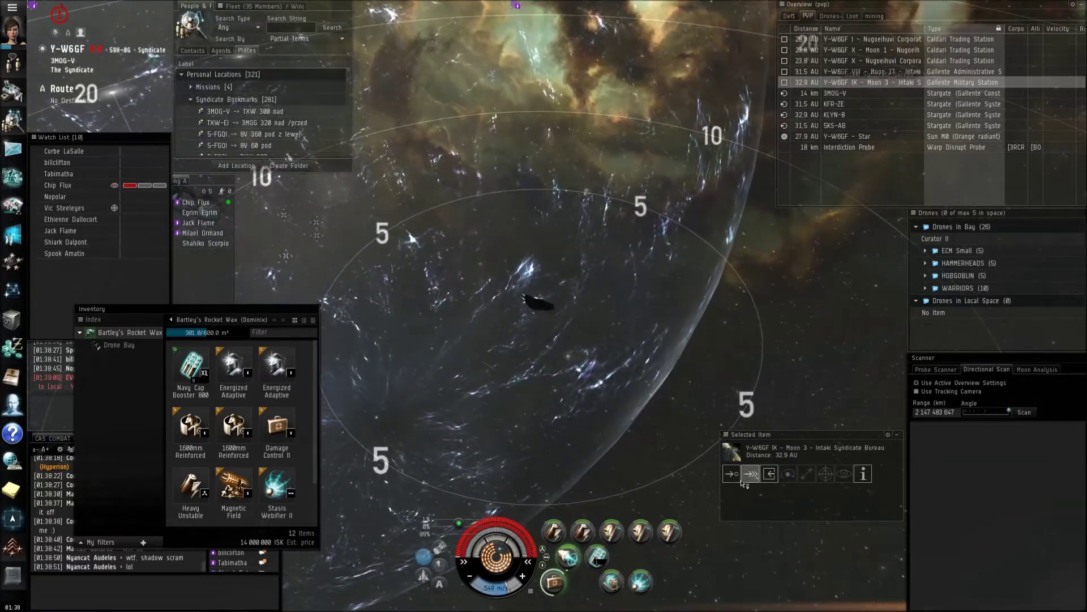
pyautogui.moveTo(624, 431); pyautogui.dragTo(631, 422)
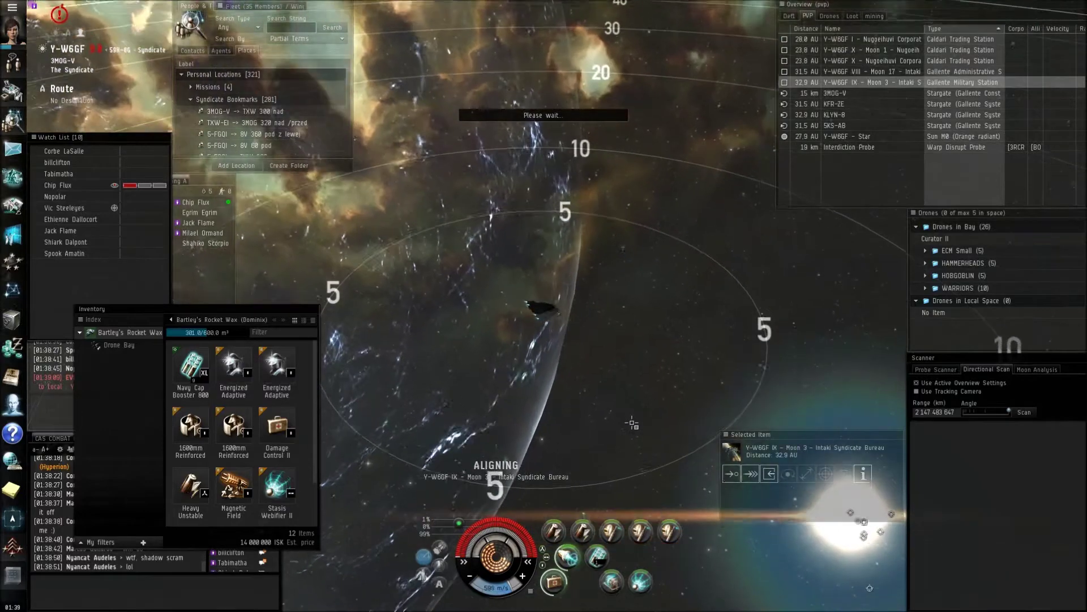
pyautogui.moveTo(632, 423); pyautogui.dragTo(635, 440)
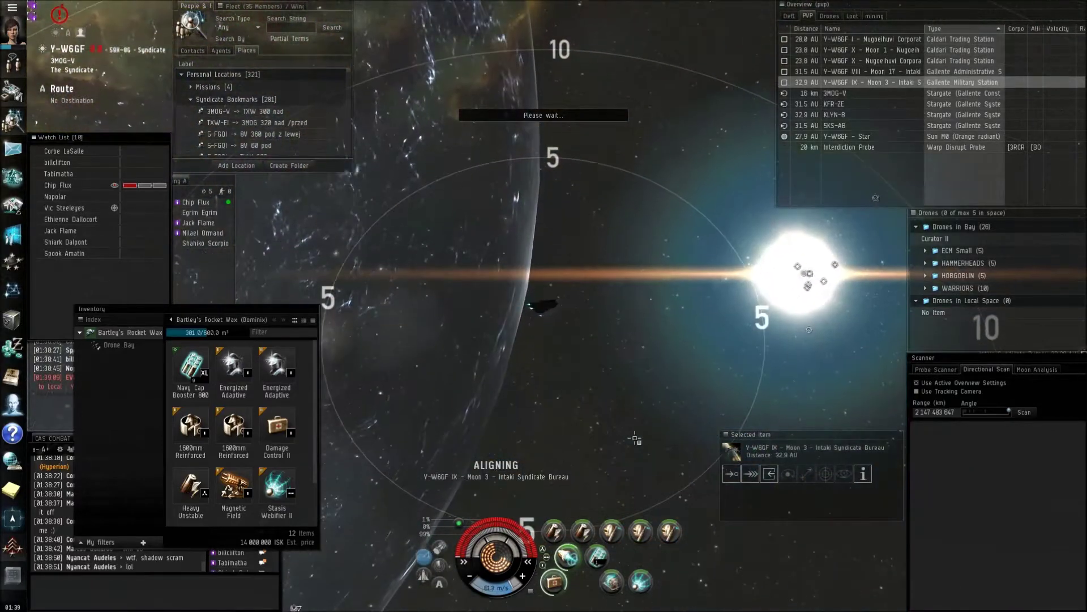